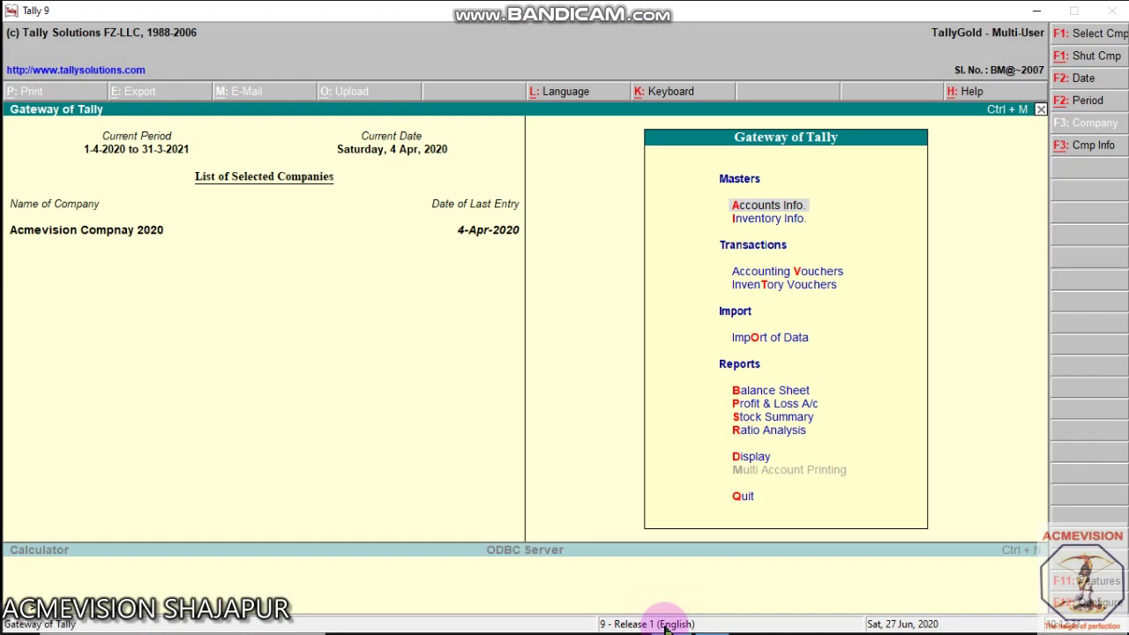
Activate interest calculation in the company's accounting features and save the settings.
left_click(1120, 582)
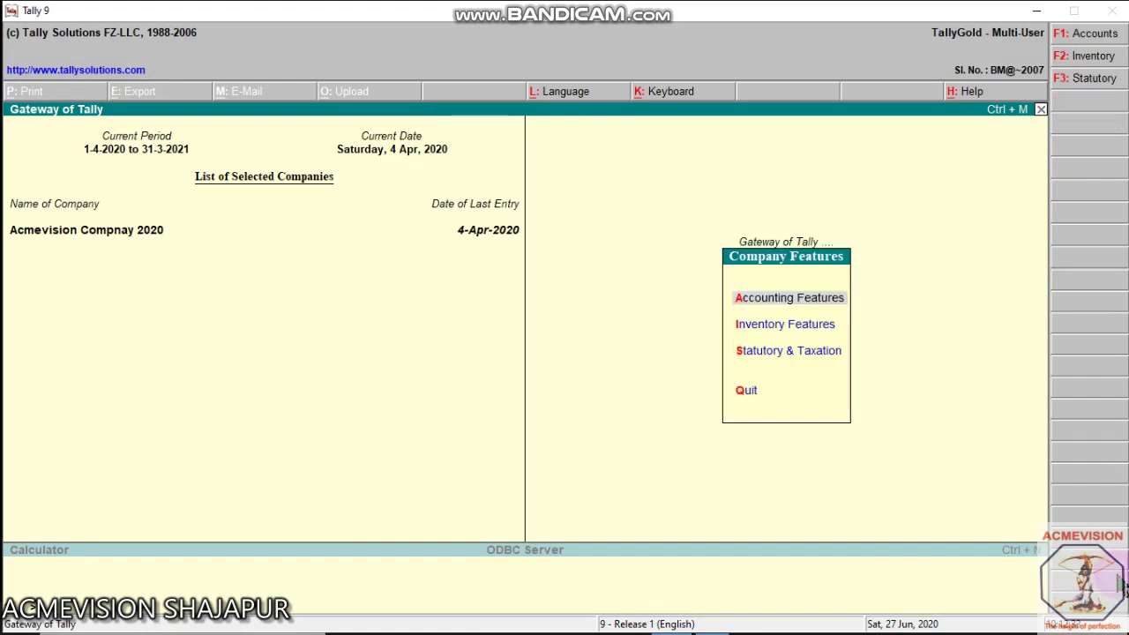
left_click(797, 297)
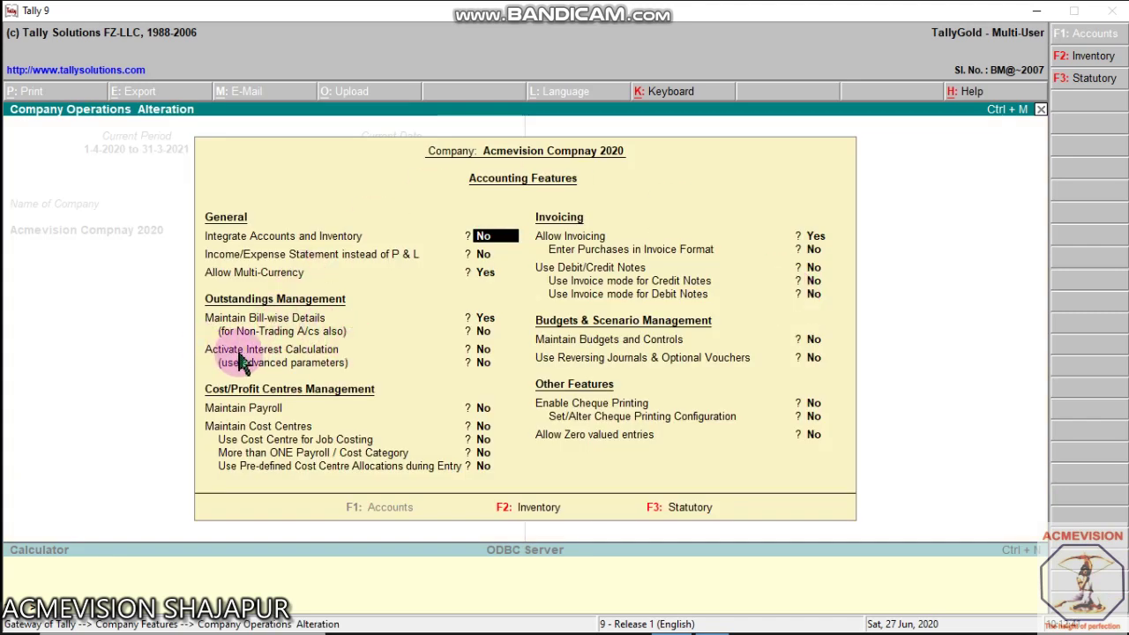
left_click(481, 351)
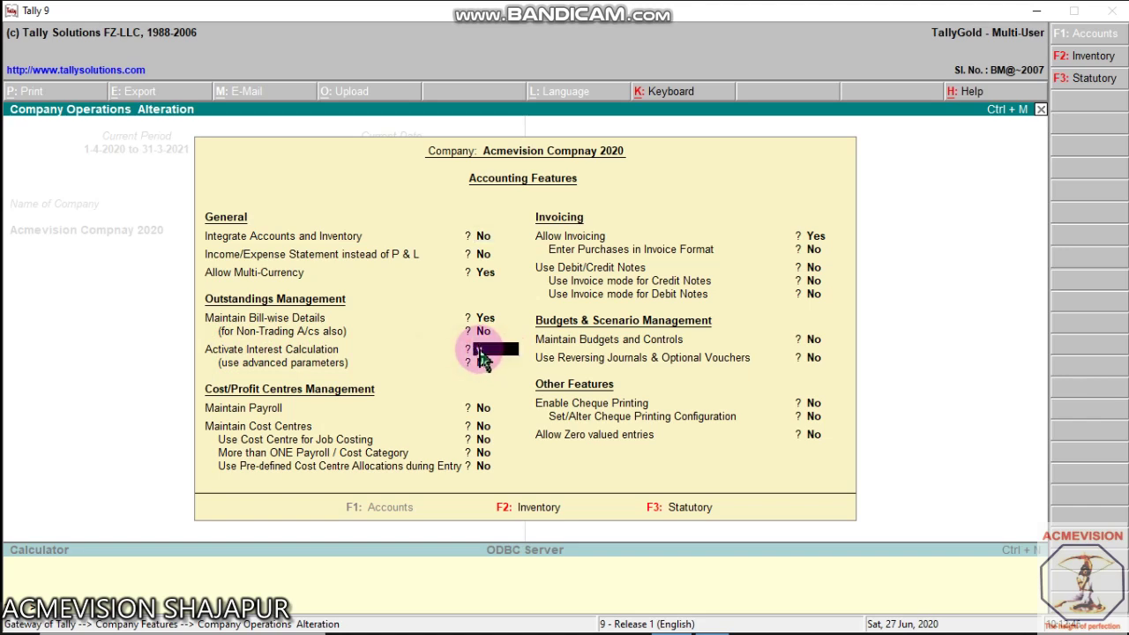
key("y")
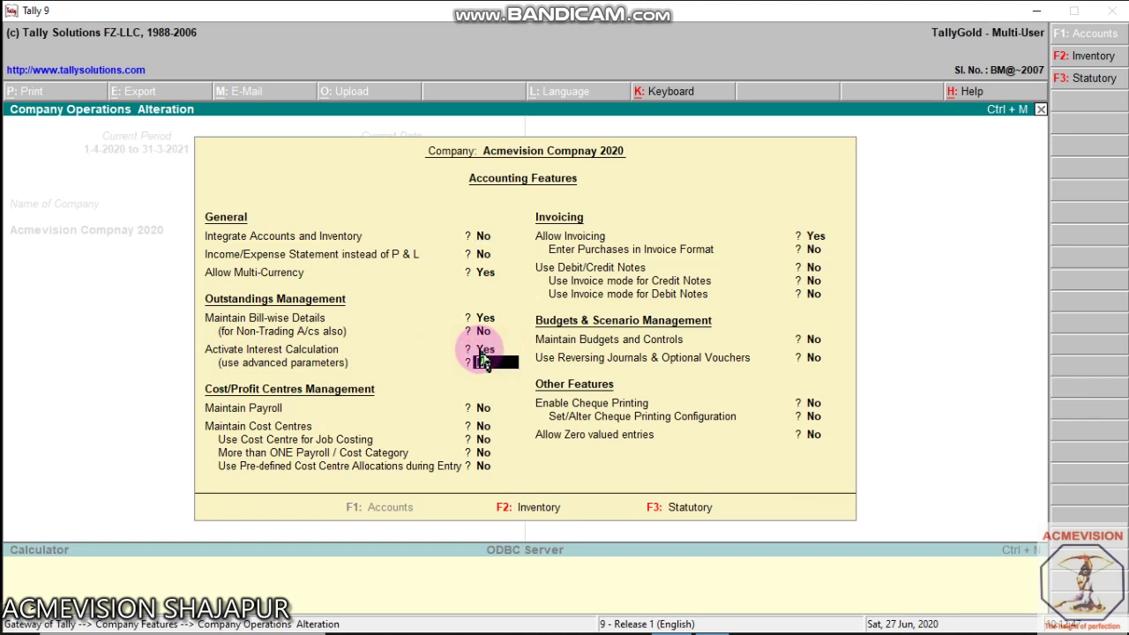
key("ctrl+a")
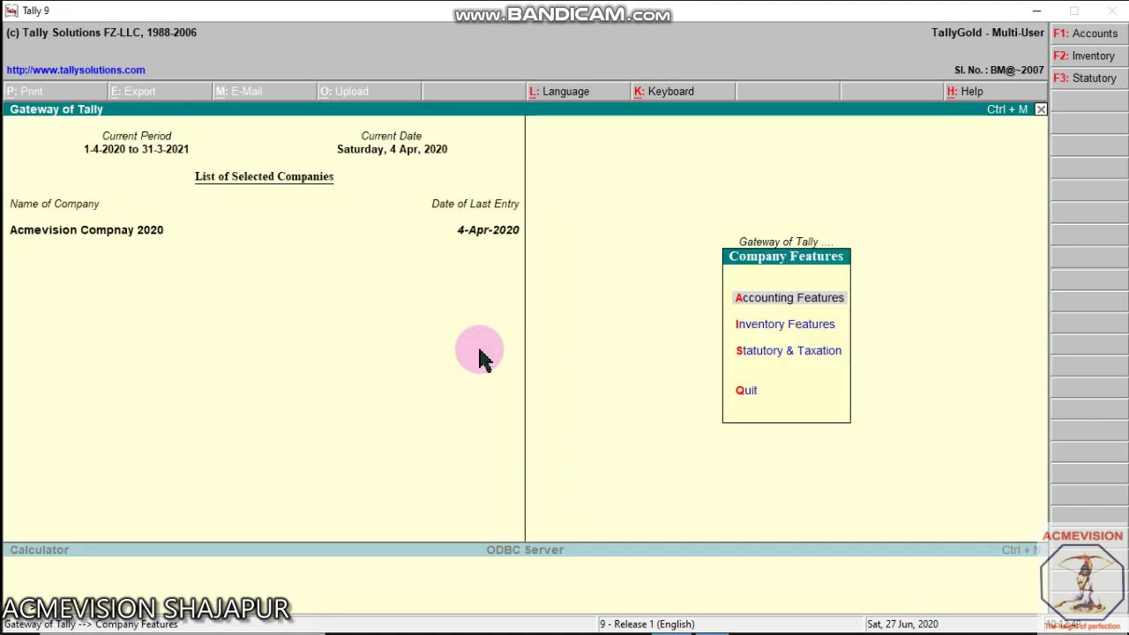
key("Escape")
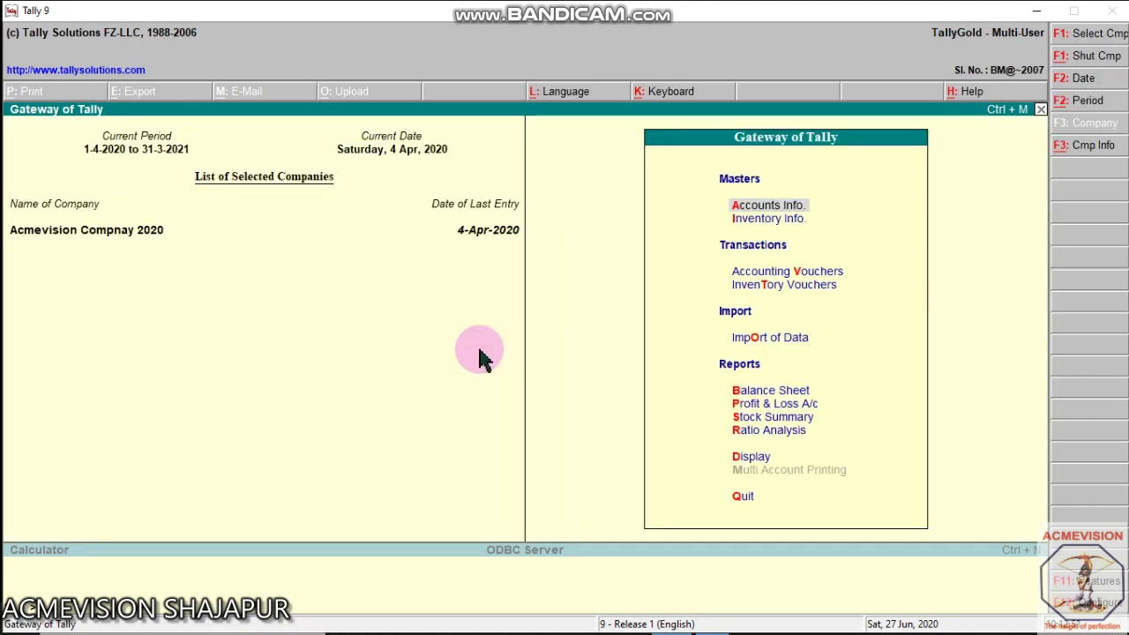
Start a purchase voucher in invoice format and enter bill no 23 as its reference.
key("Down")
key("Down")
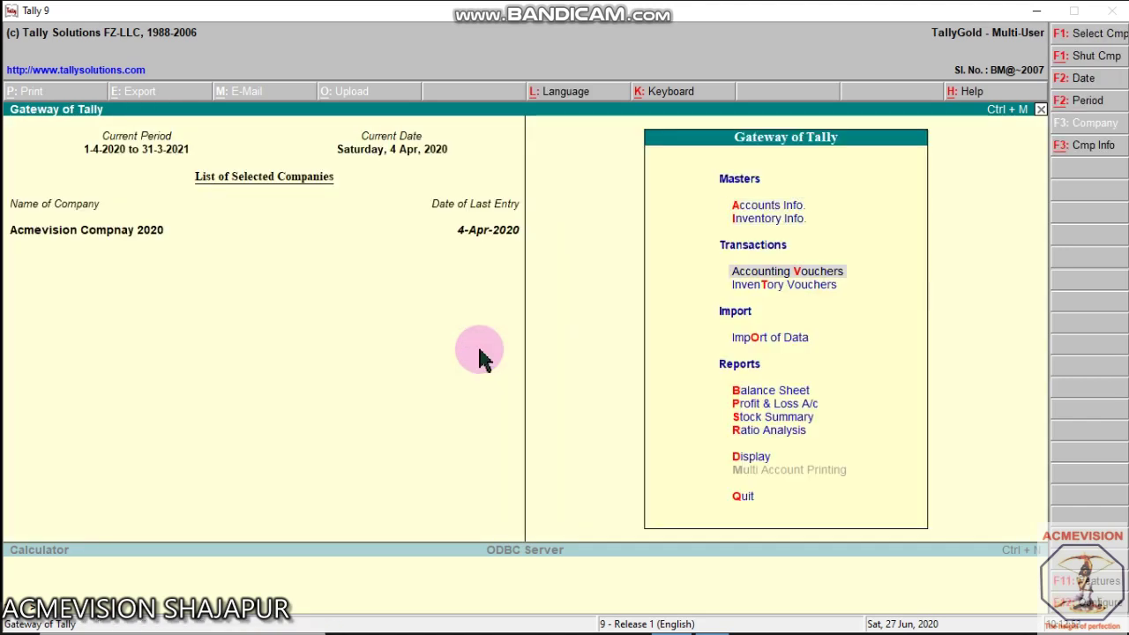
key("Return")
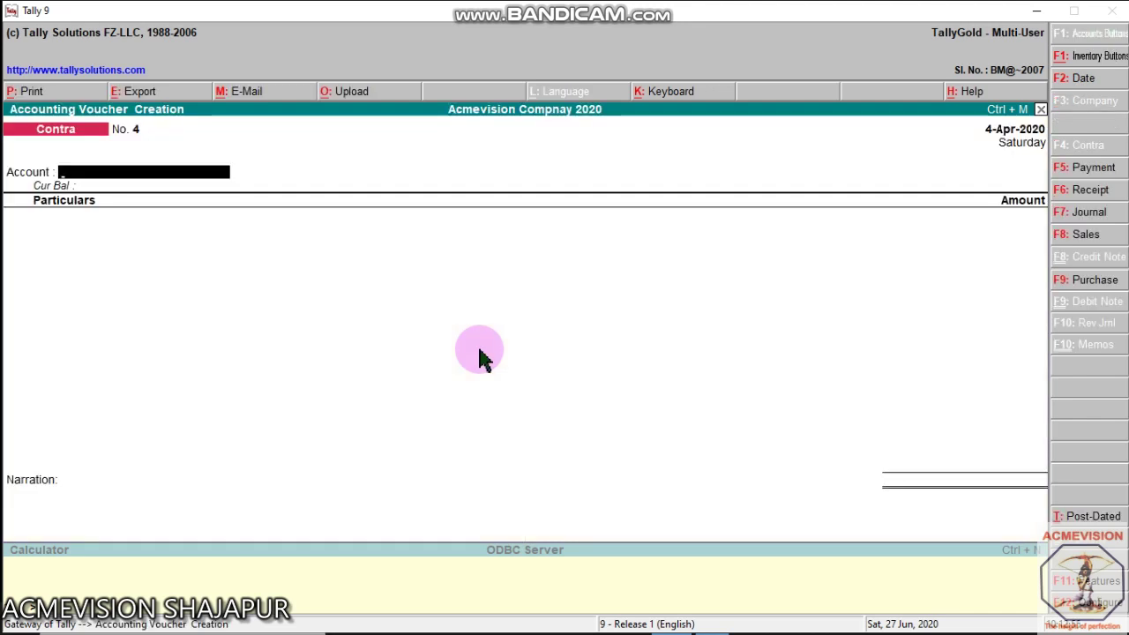
left_click(1064, 282)
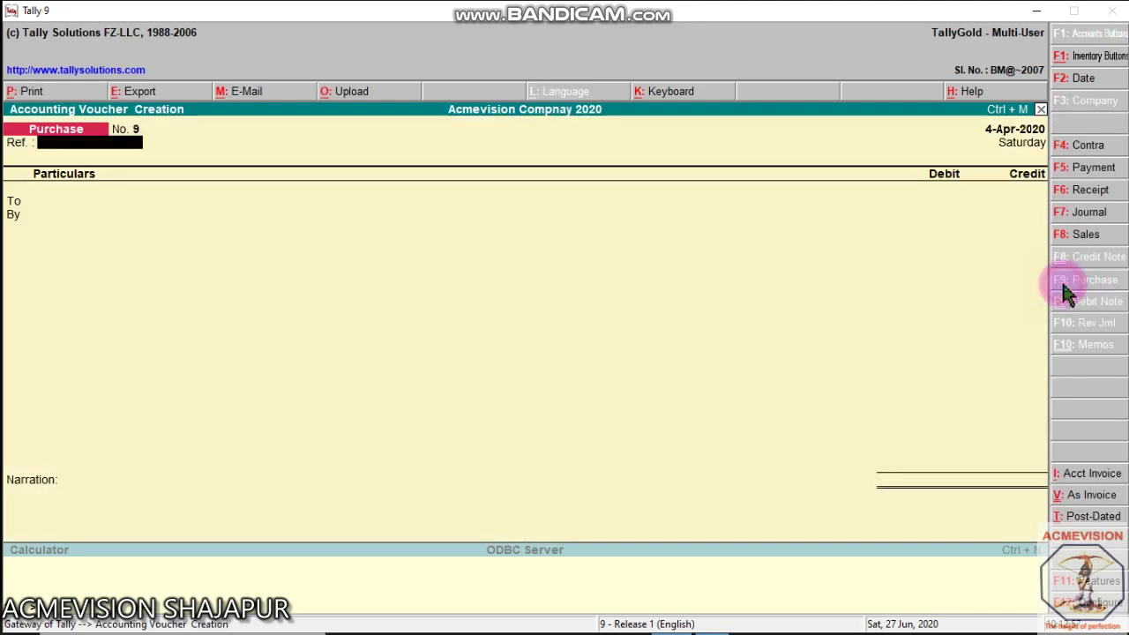
left_click(1102, 495)
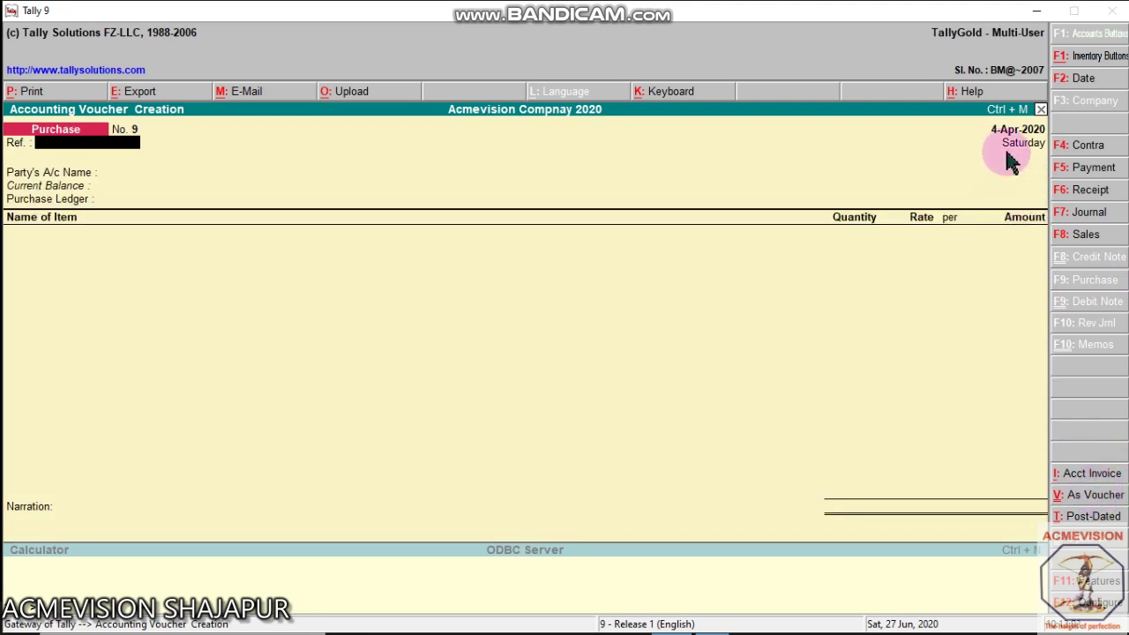
type("bill no ")
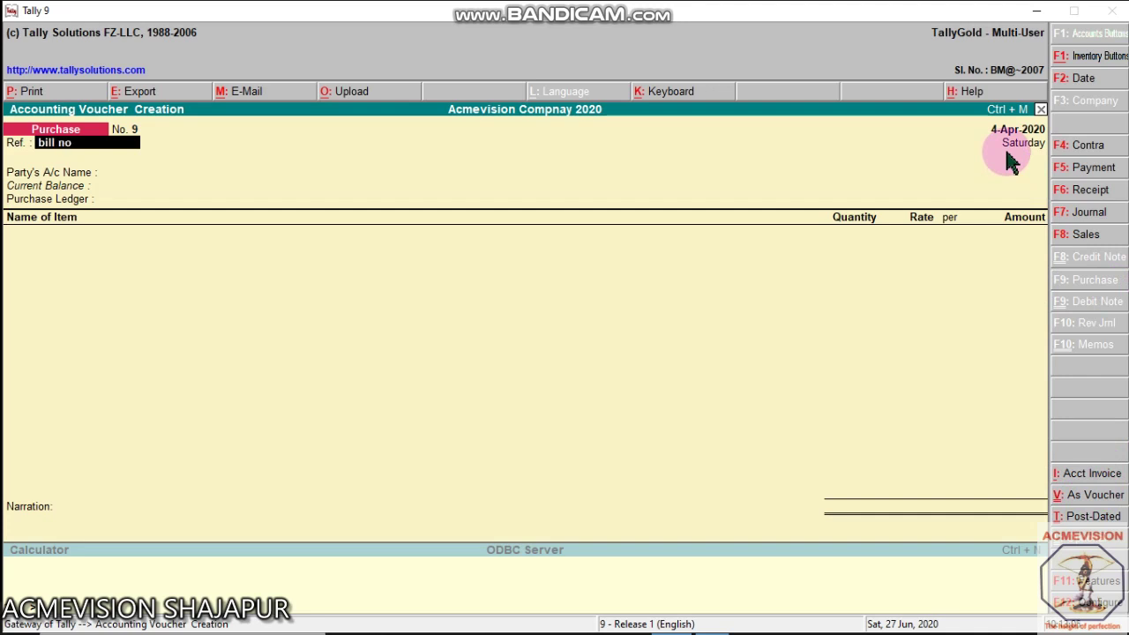
type("23")
key("Return")
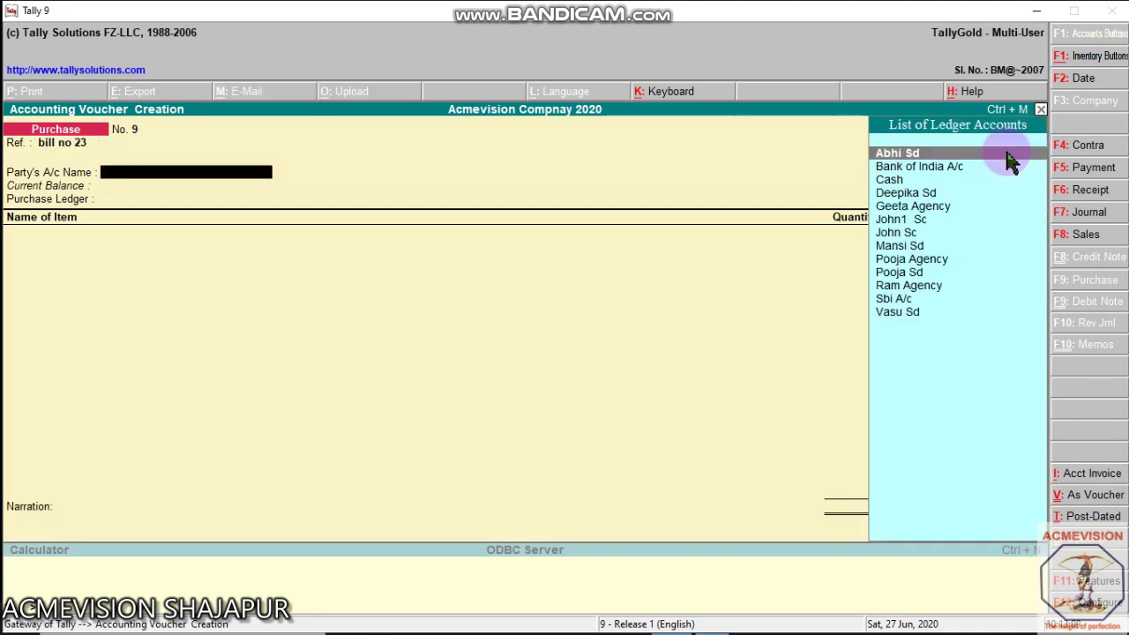
Create a new party ledger from the voucher, entering the supplier's name and placing it under Sundry Creditors.
key("alt+c")
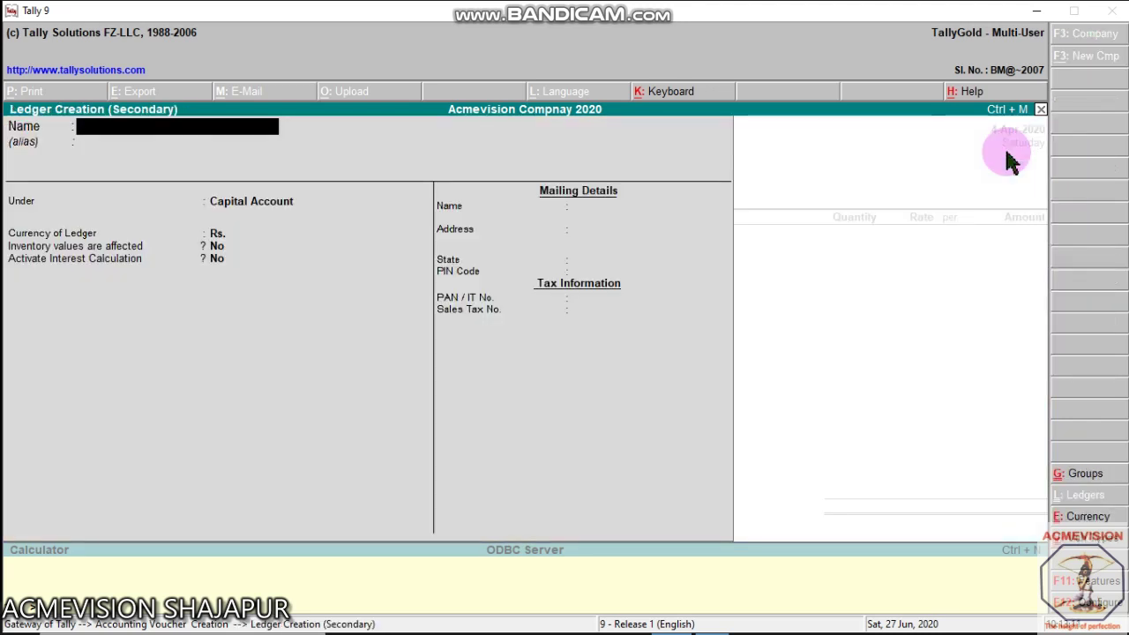
type("Bhoomi")
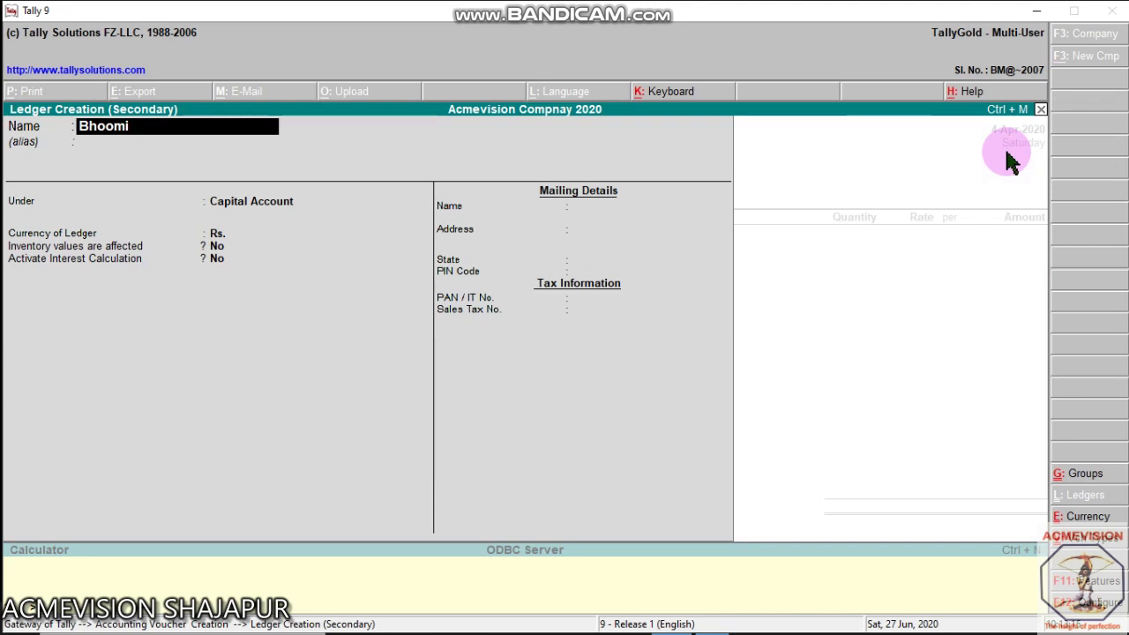
type(" Sc")
key("Return")
key("Return")
type("S")
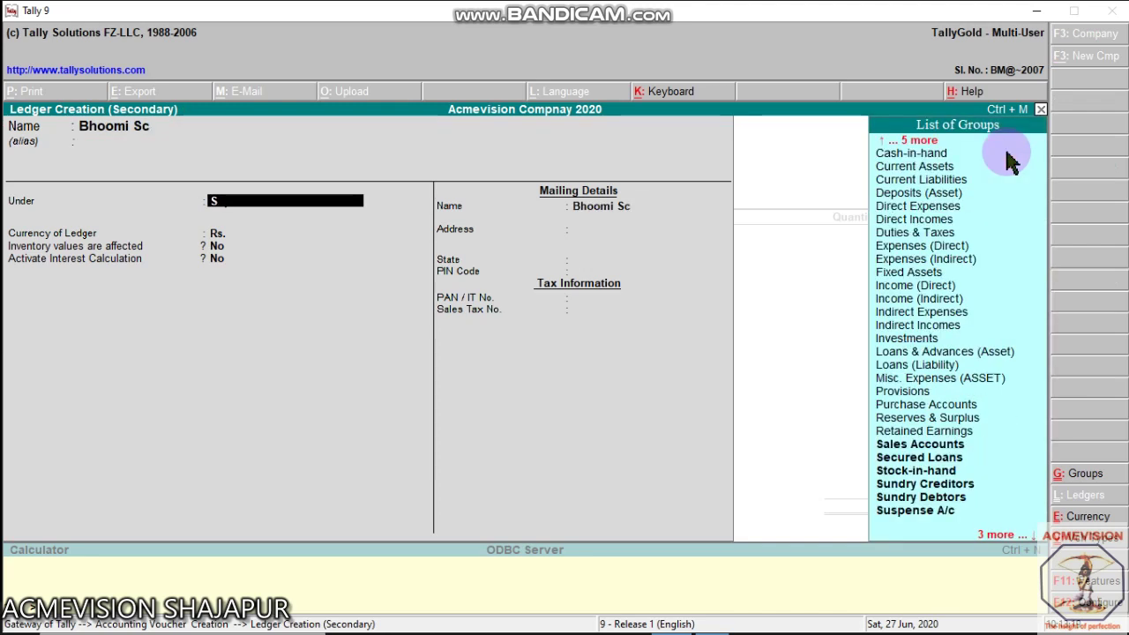
key("Down")
key("Down")
key("Down")
key("Down")
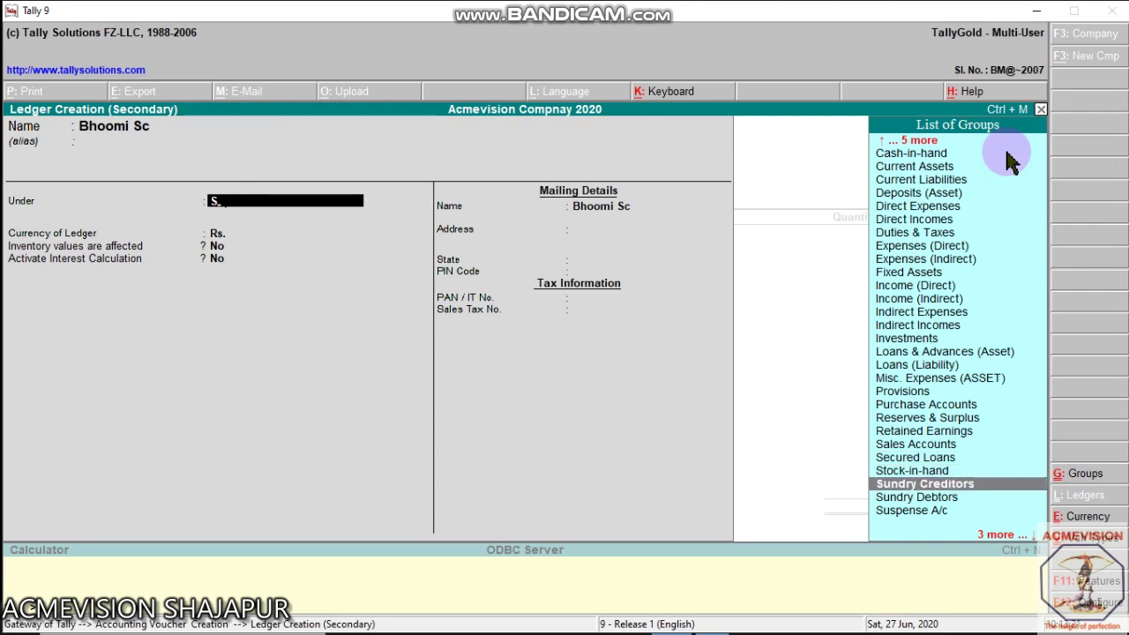
key("Return")
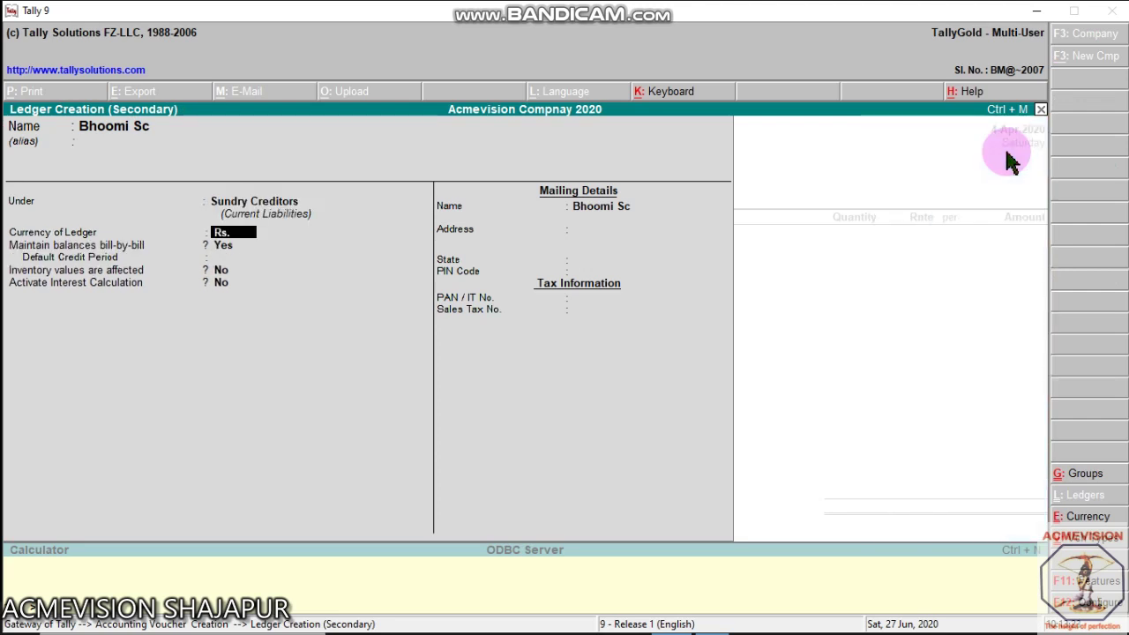
Activate interest calculation for the supplier ledger, transaction by transaction, without overriding parameters for each transaction.
key("Return")
key("Return")
key("Return")
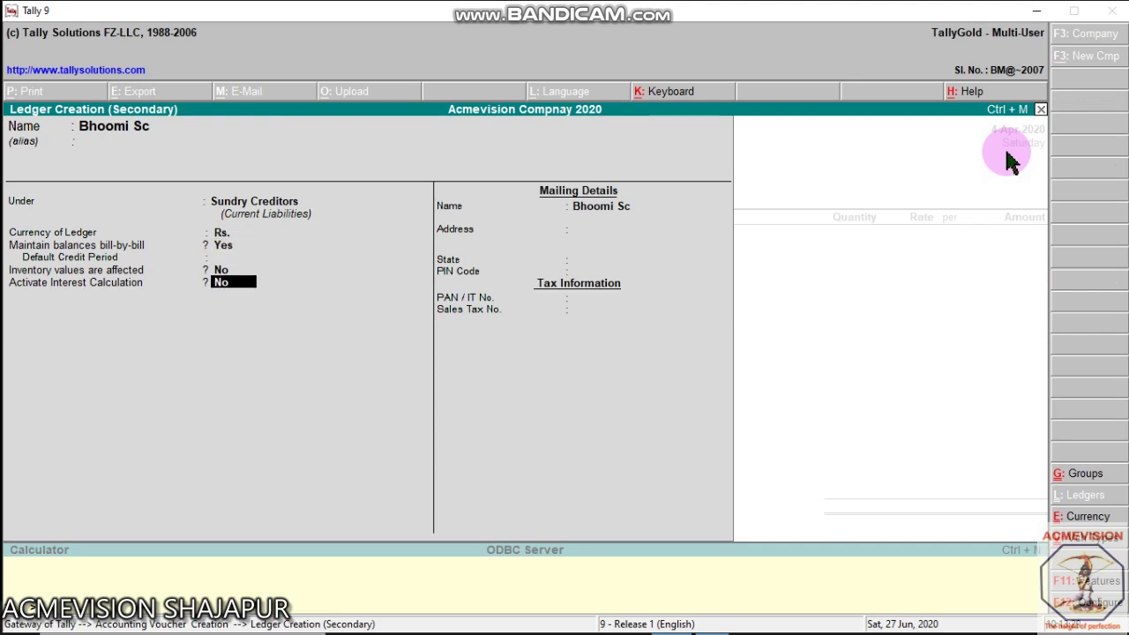
type("y")
key("Return")
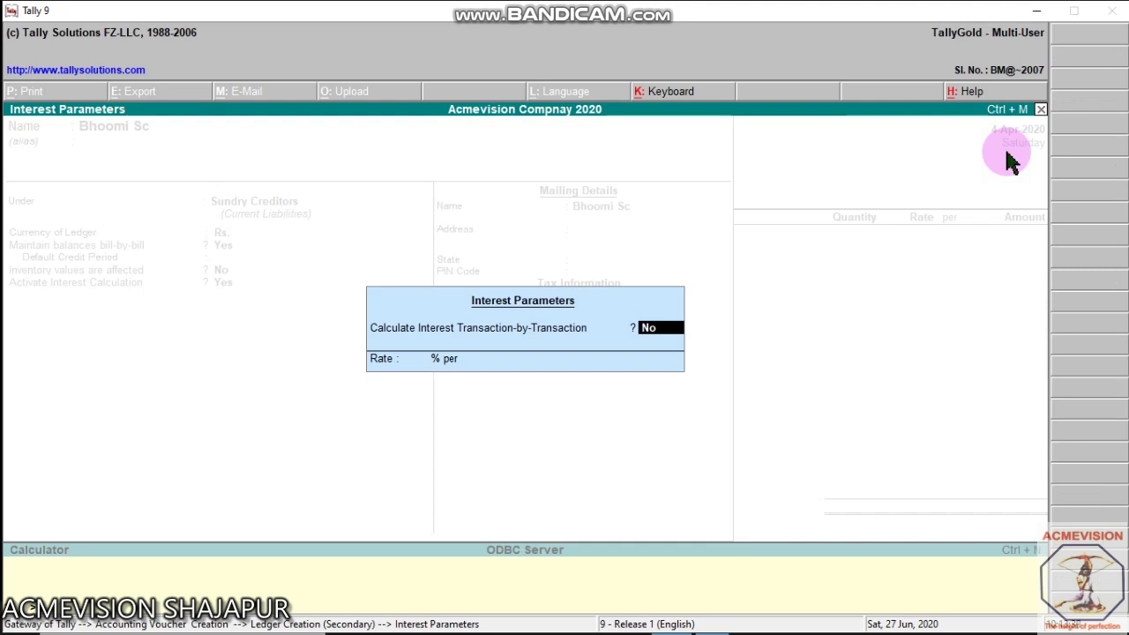
type("y")
key("Return")
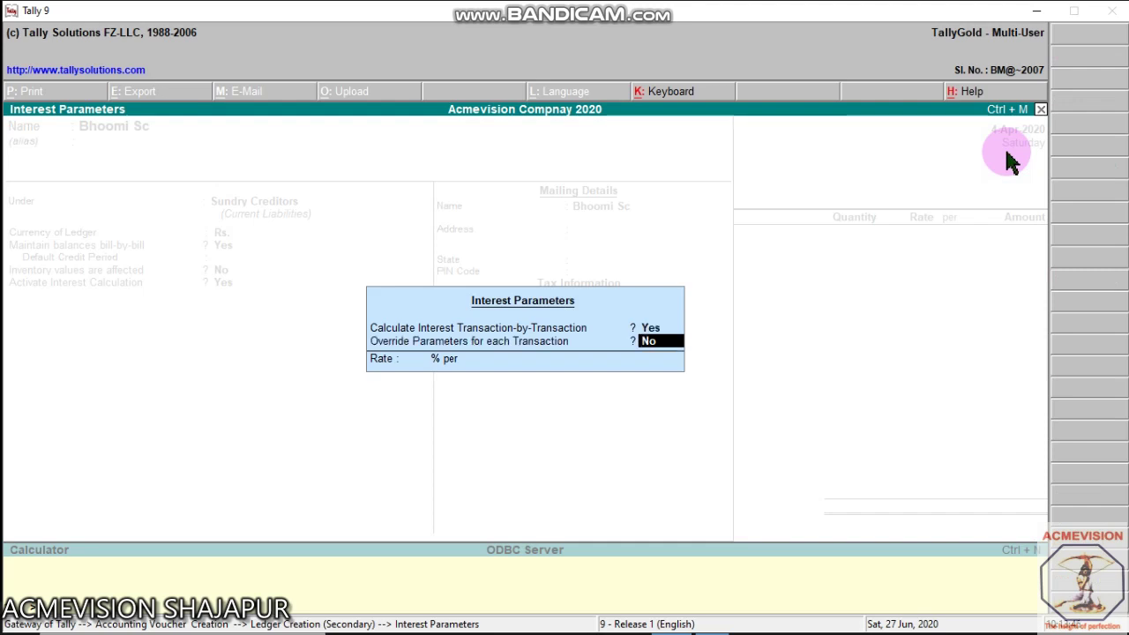
key("Return")
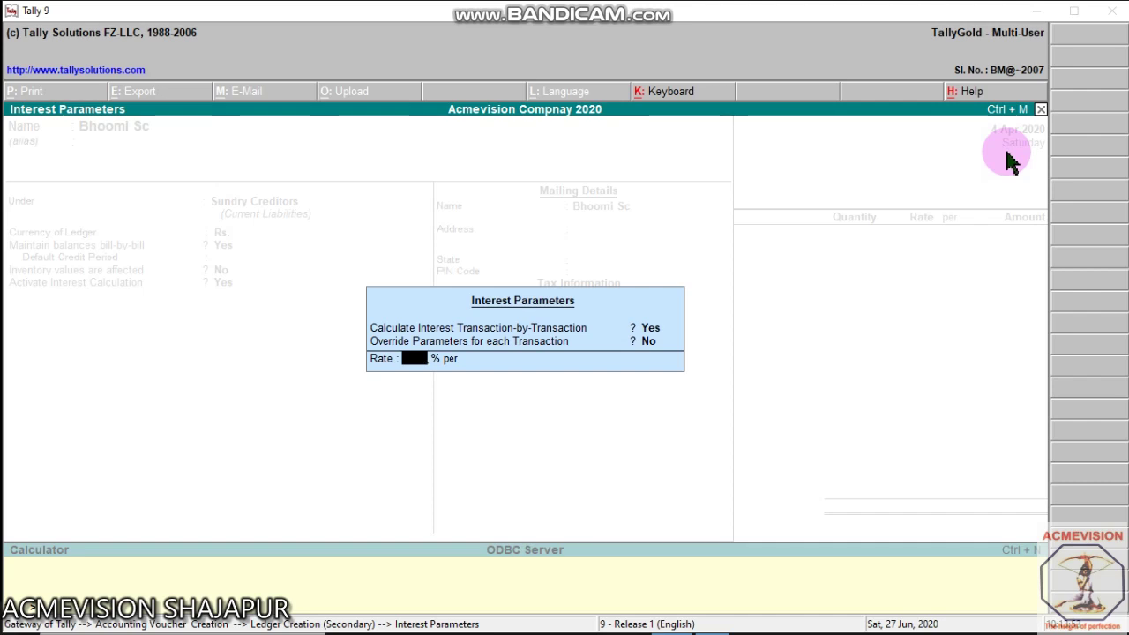
Set the supplier ledger's interest rate to 10% per 365-day Year.
type("10")
key("Return")
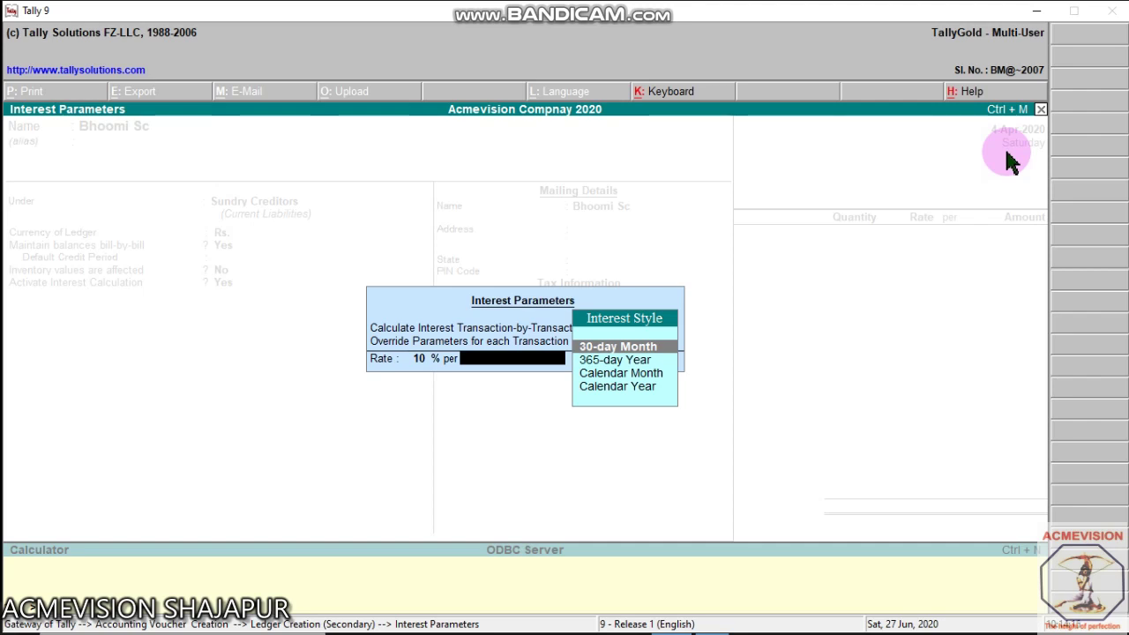
key("Down")
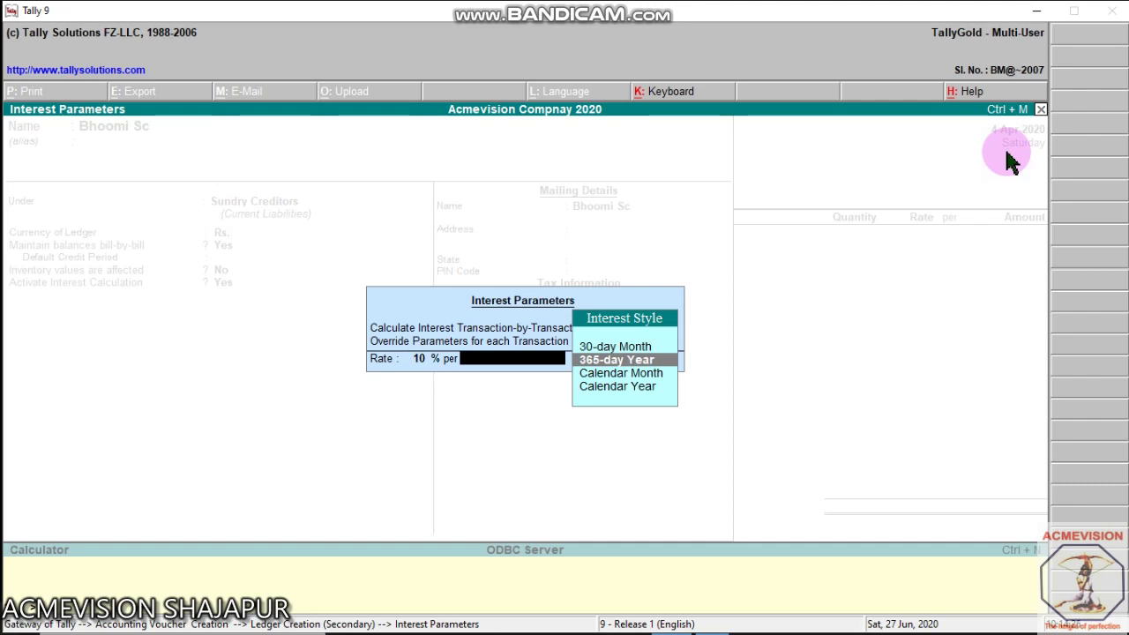
key("Down")
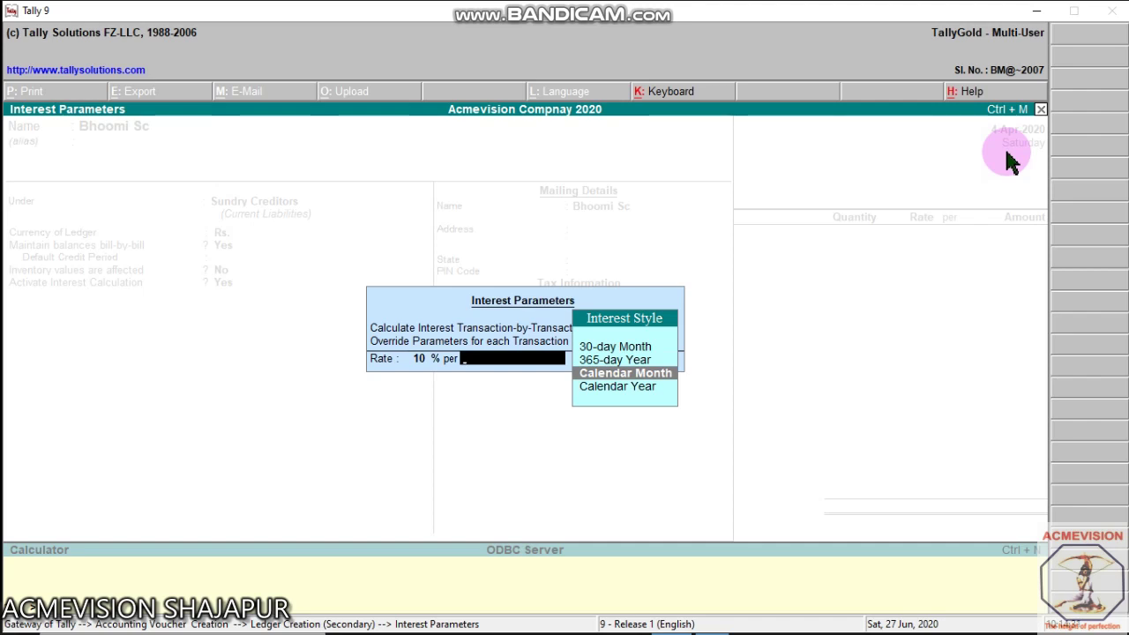
key("Down")
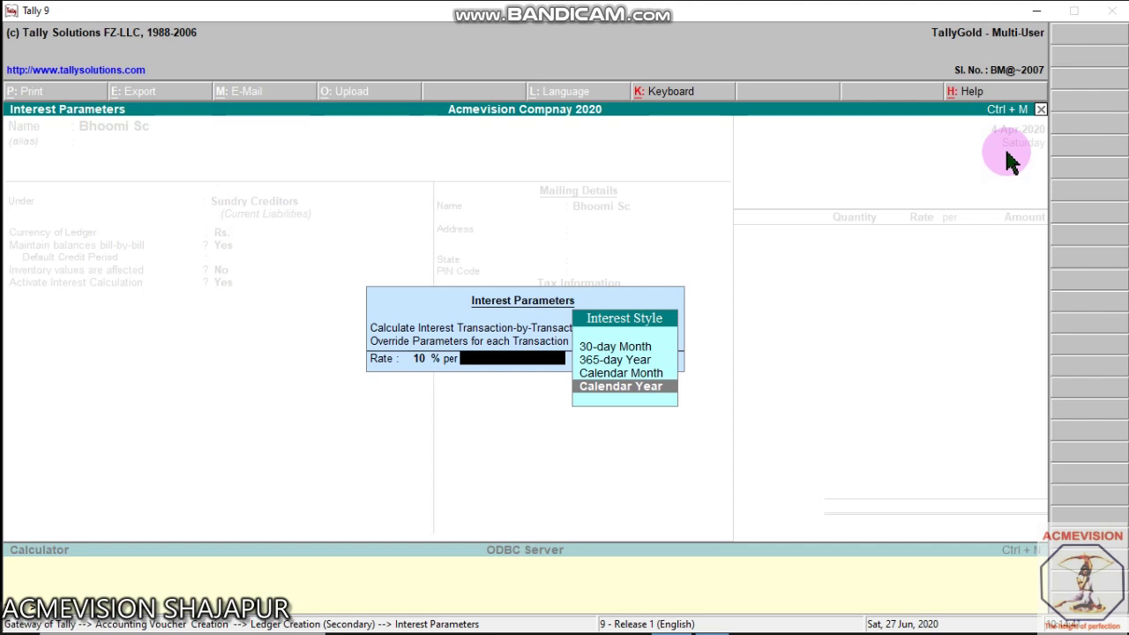
key("Up")
key("Up")
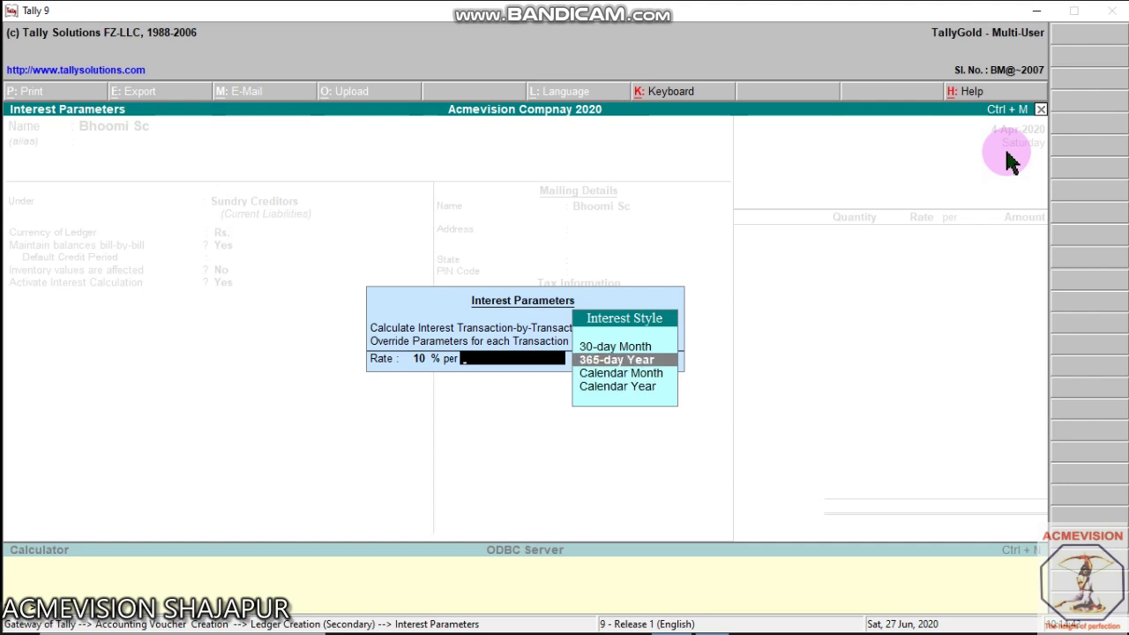
key("Return")
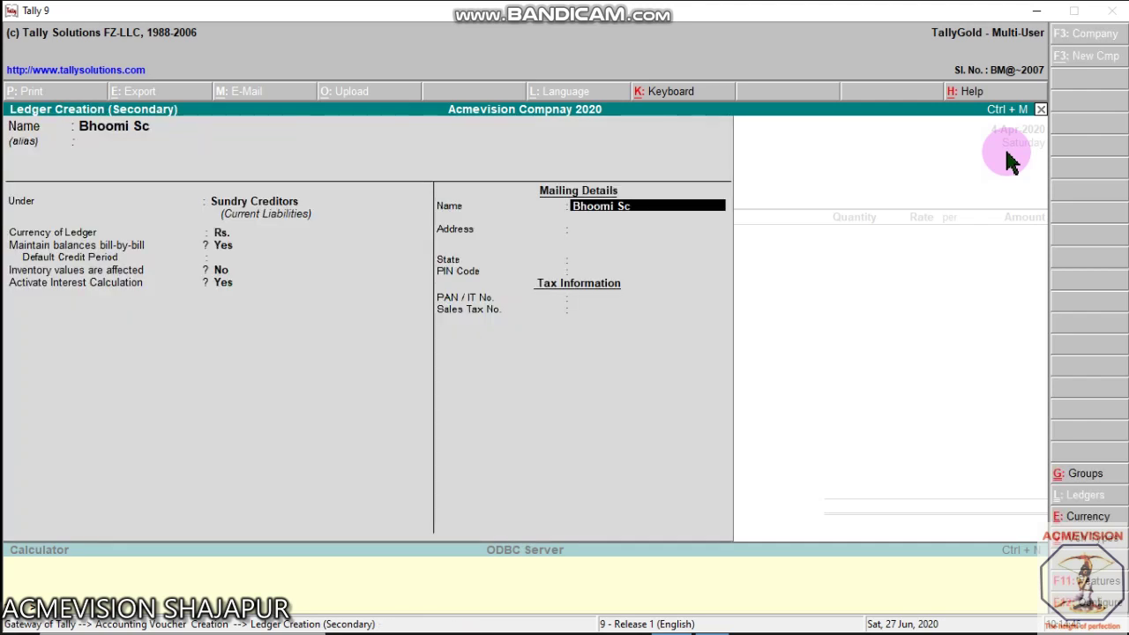
Leave the mailing address blank, set the state to Not Applicable, and save the supplier ledger.
key("Return")
key("Return")
key("Return")
key("Return")
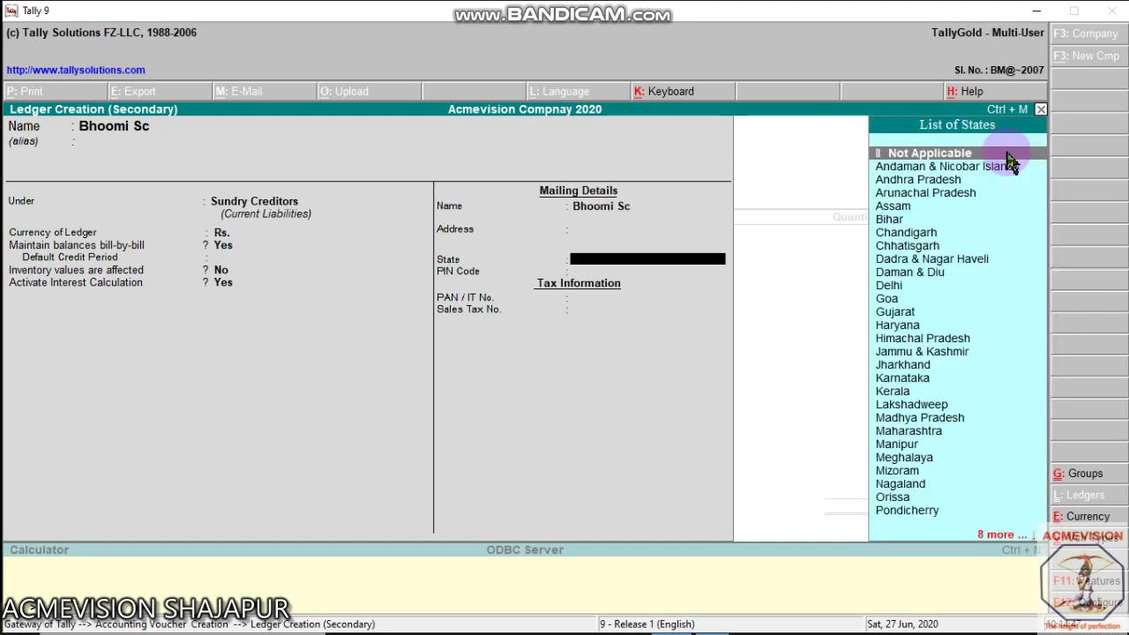
key("Return")
key("Return")
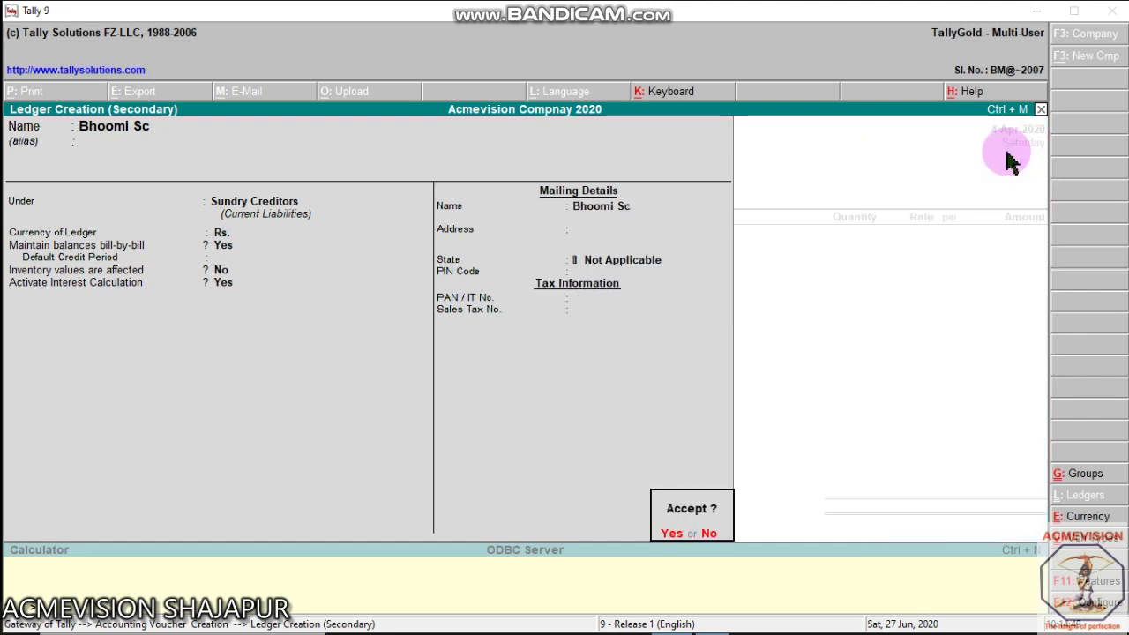
key("Return")
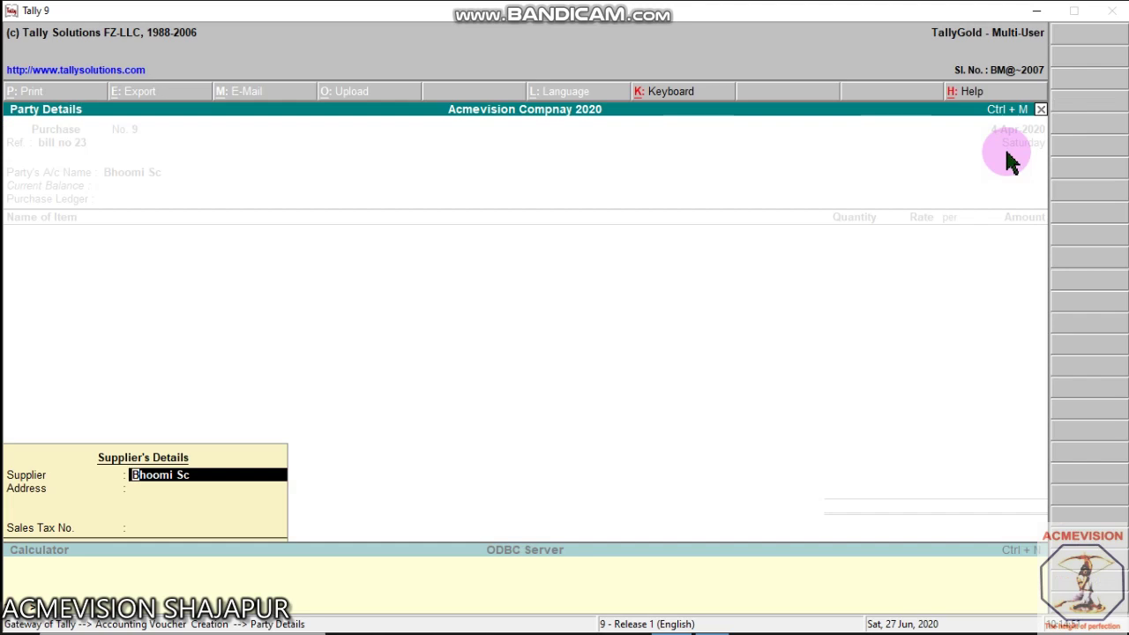
Accept the supplier's details and choose Purchase A/c as the voucher's purchase ledger.
key("Return")
key("Return")
key("Return")
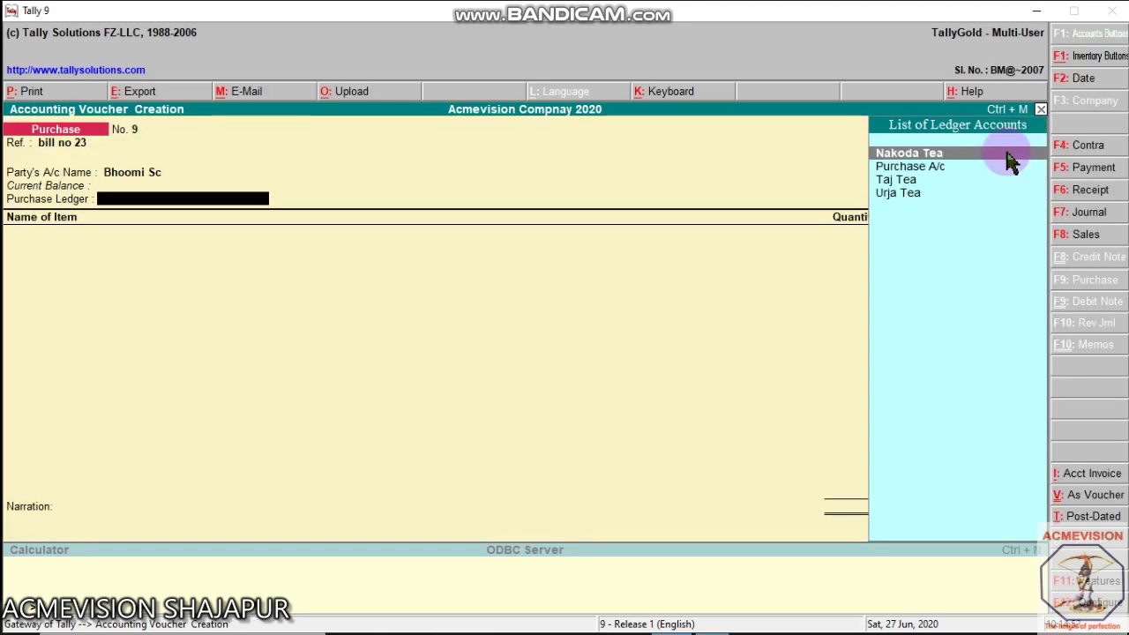
key("Down")
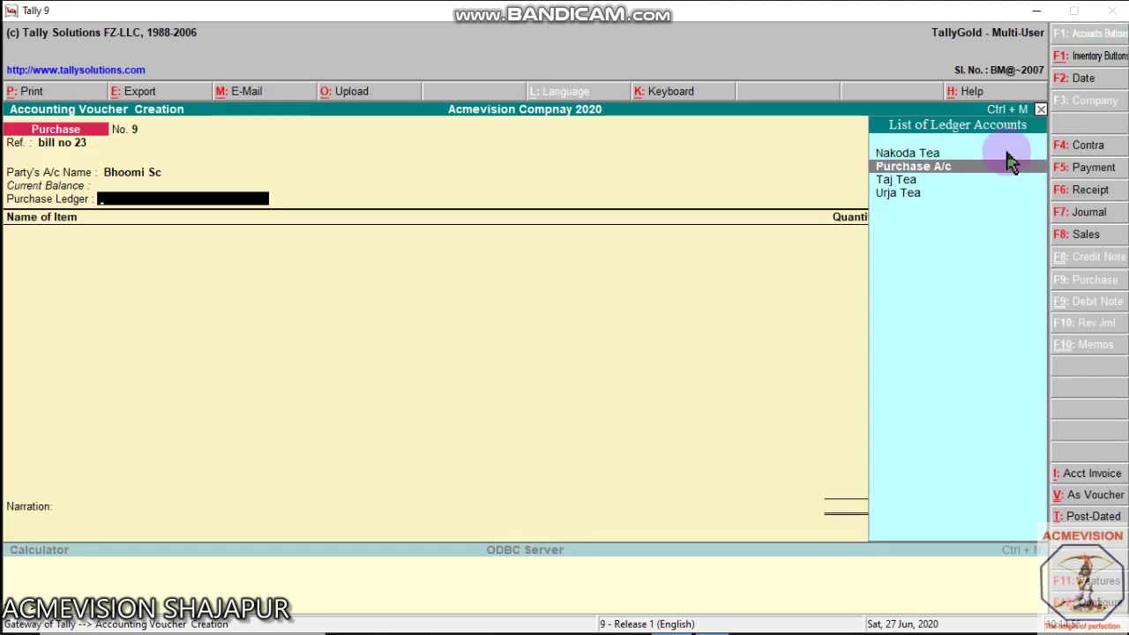
key("Return")
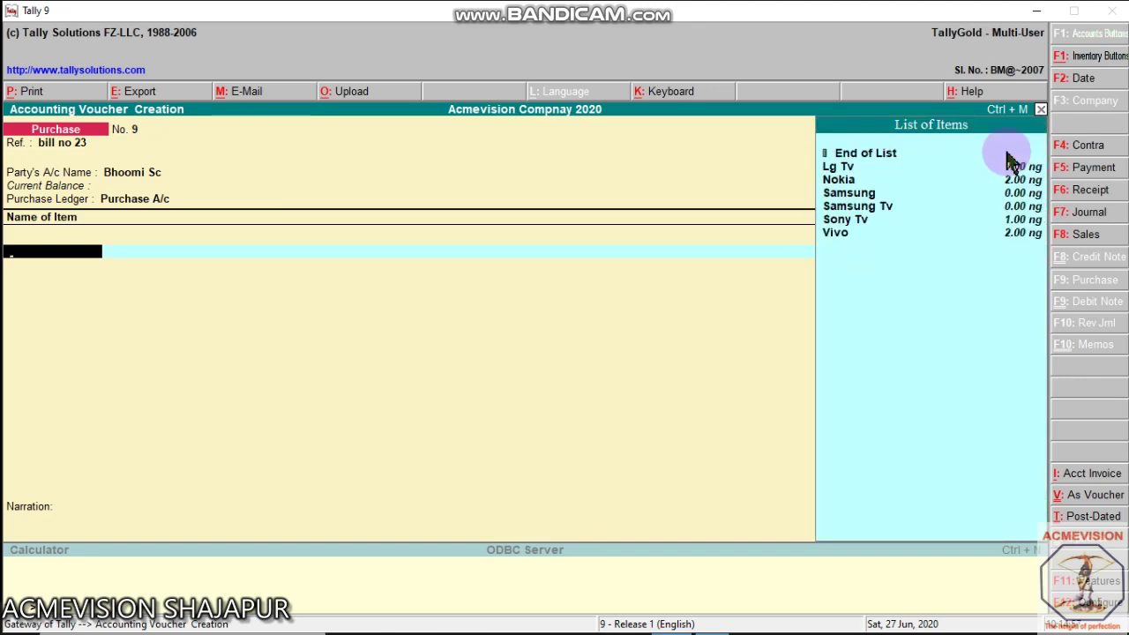
Add the Samsung item to the purchase voucher, allocating a quantity of 2 to the Shop godown.
key("Down")
key("Down")
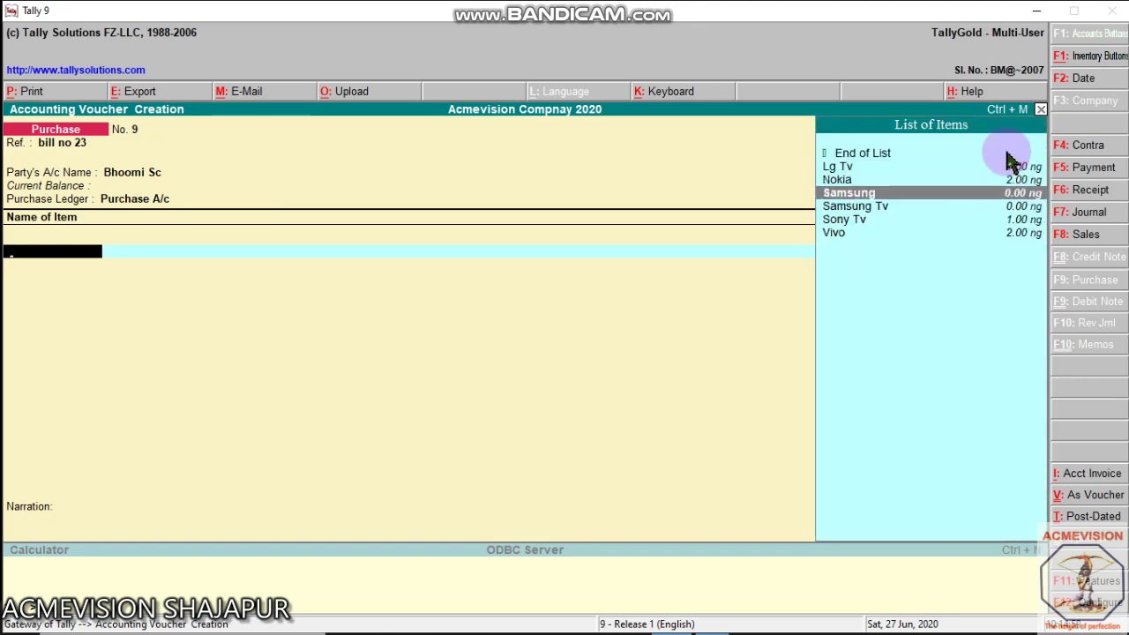
key("Return")
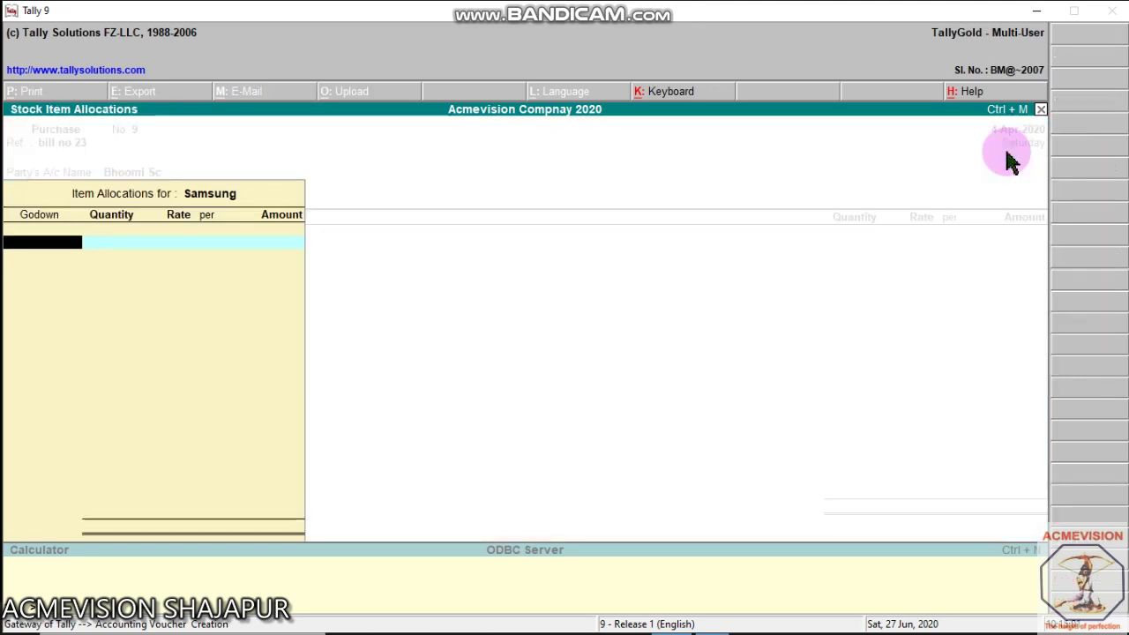
key("Down")
key("Down")
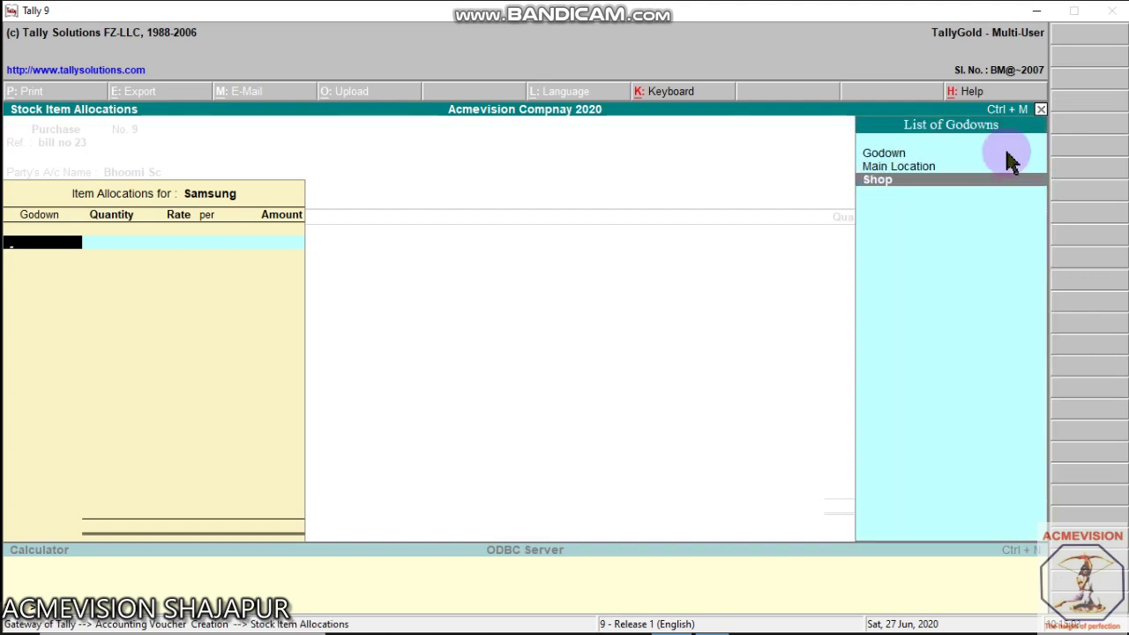
key("Return")
type("2")
key("Return")
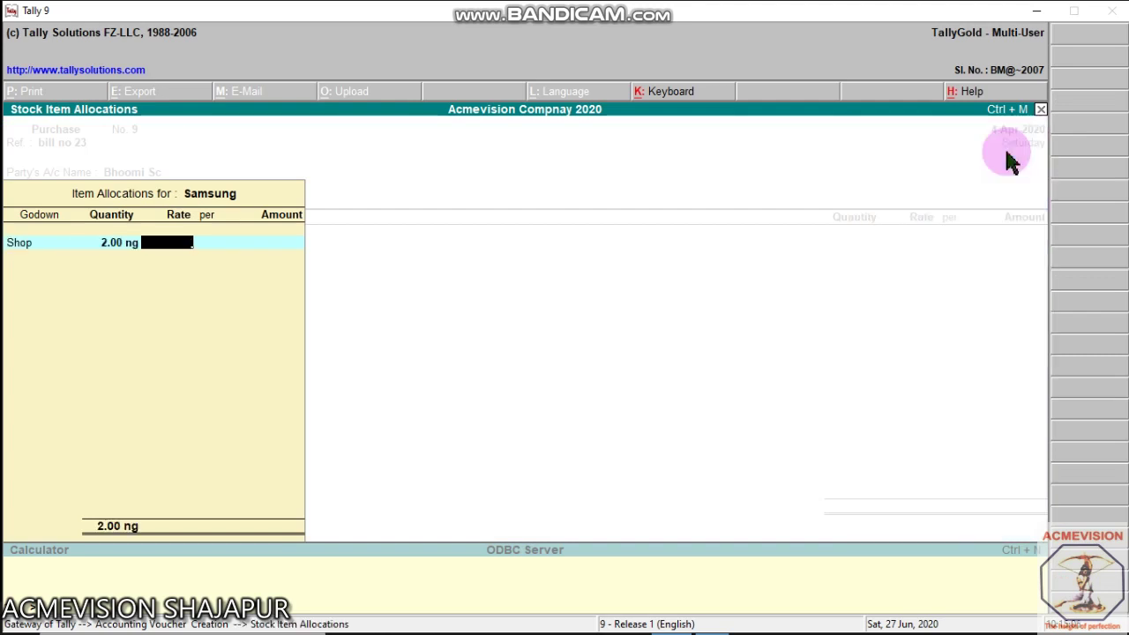
Set the Samsung item's rate to 2000 per ng and accept its allocation and amount.
type("2000")
key("Return")
key("Return")
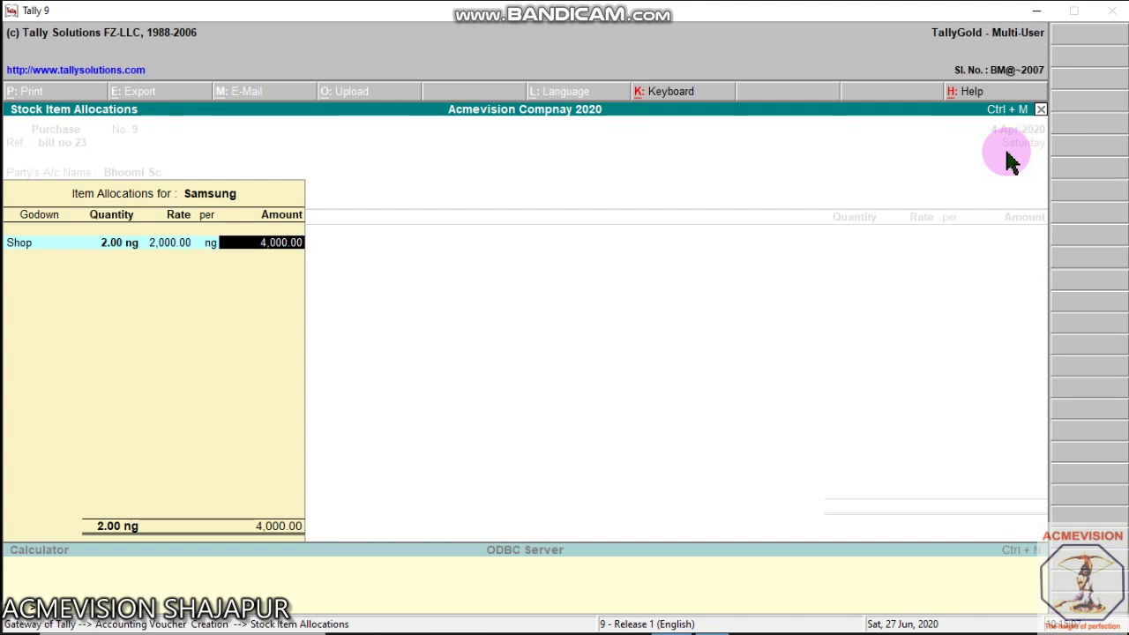
key("Return")
key("Return")
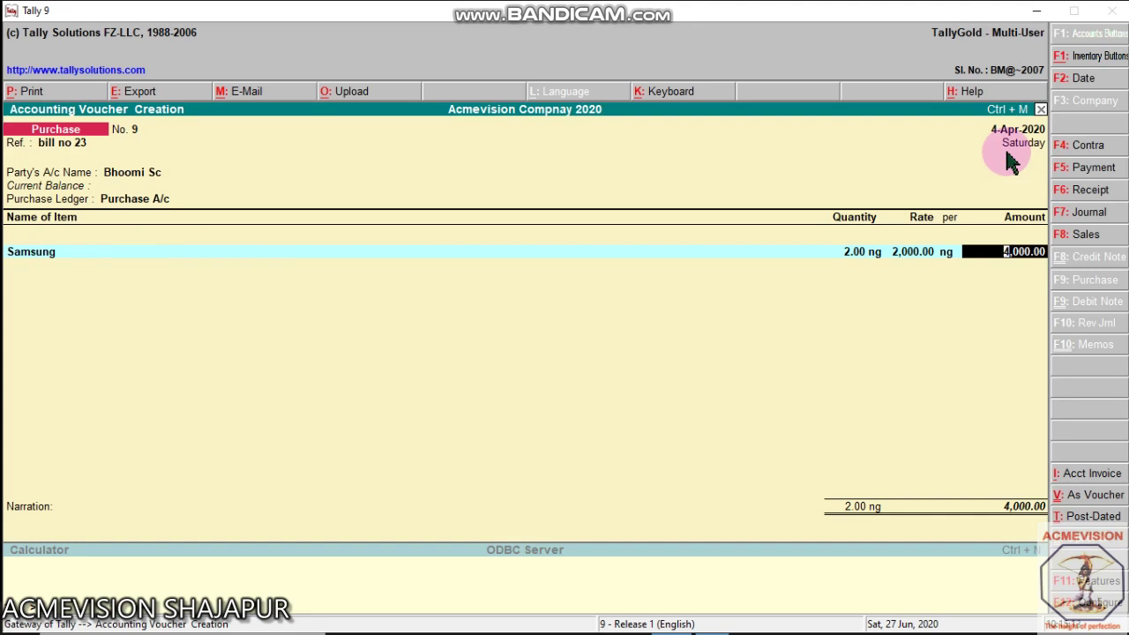
key("Return")
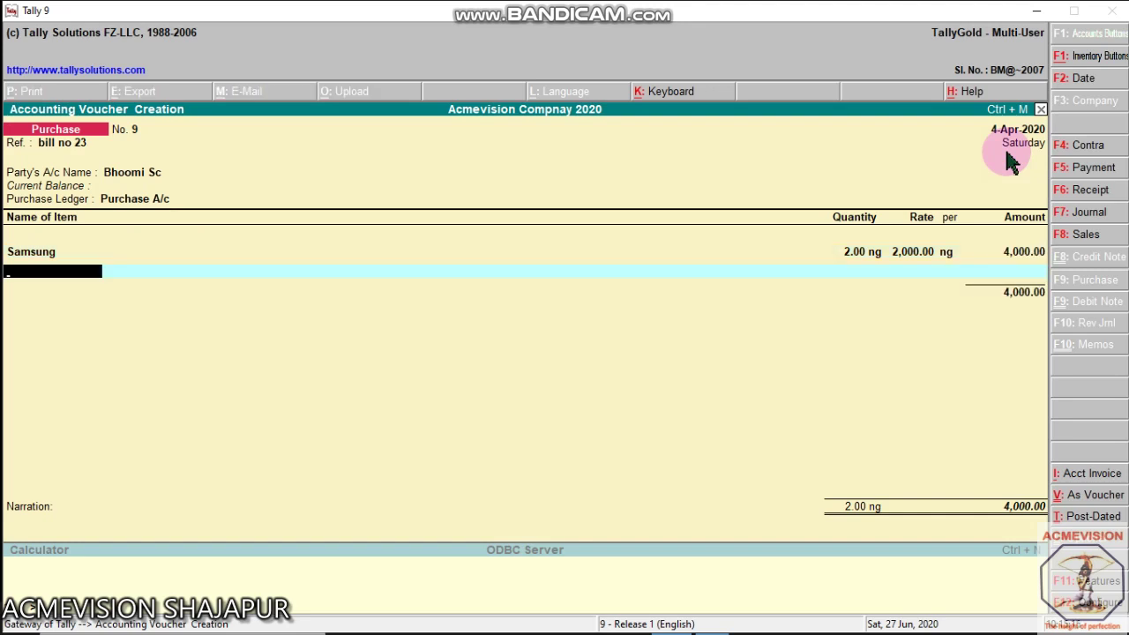
End the purchase voucher's item list, leave the narration blank, and save the voucher.
key("Return")
key("Return")
key("Return")
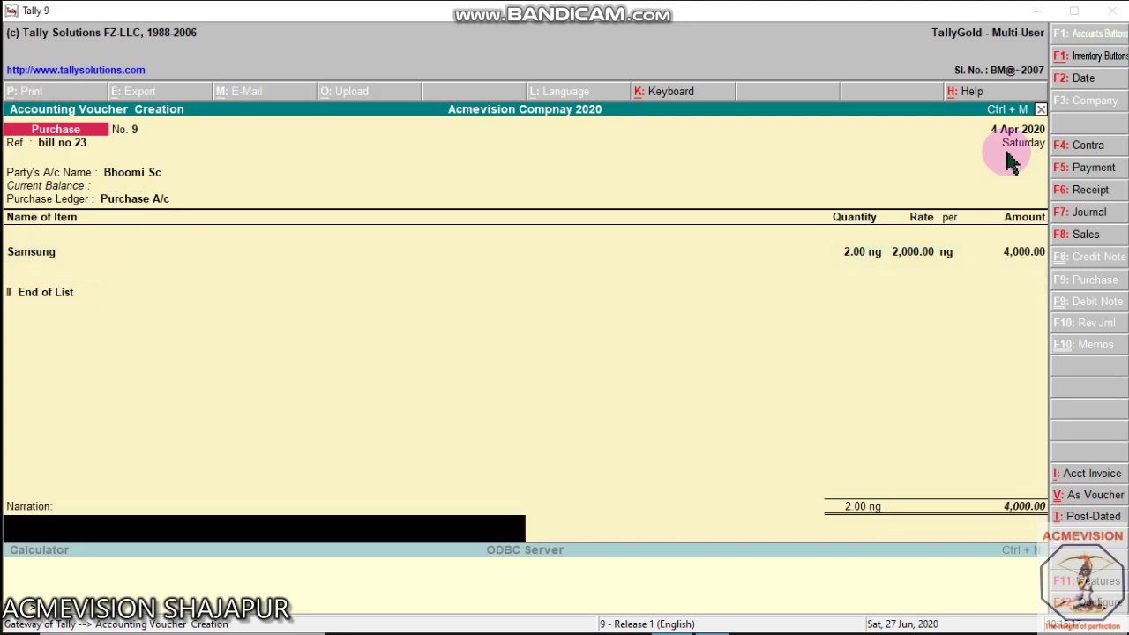
key("Return")
key("Return")
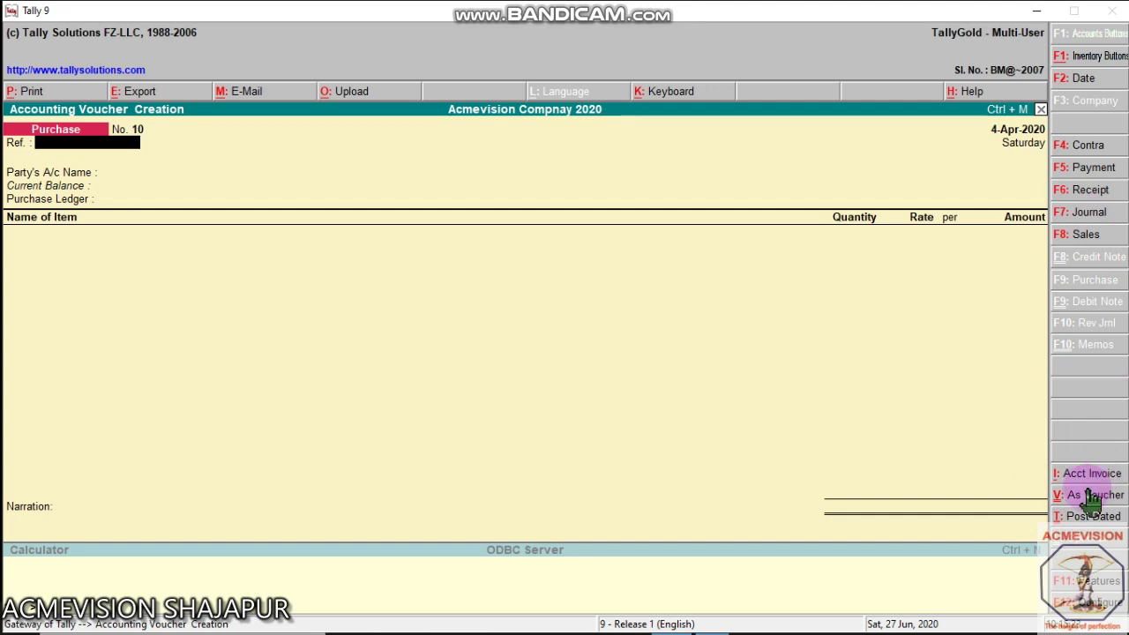
Start a sales voucher with the reference "billno 568".
left_click(1075, 238)
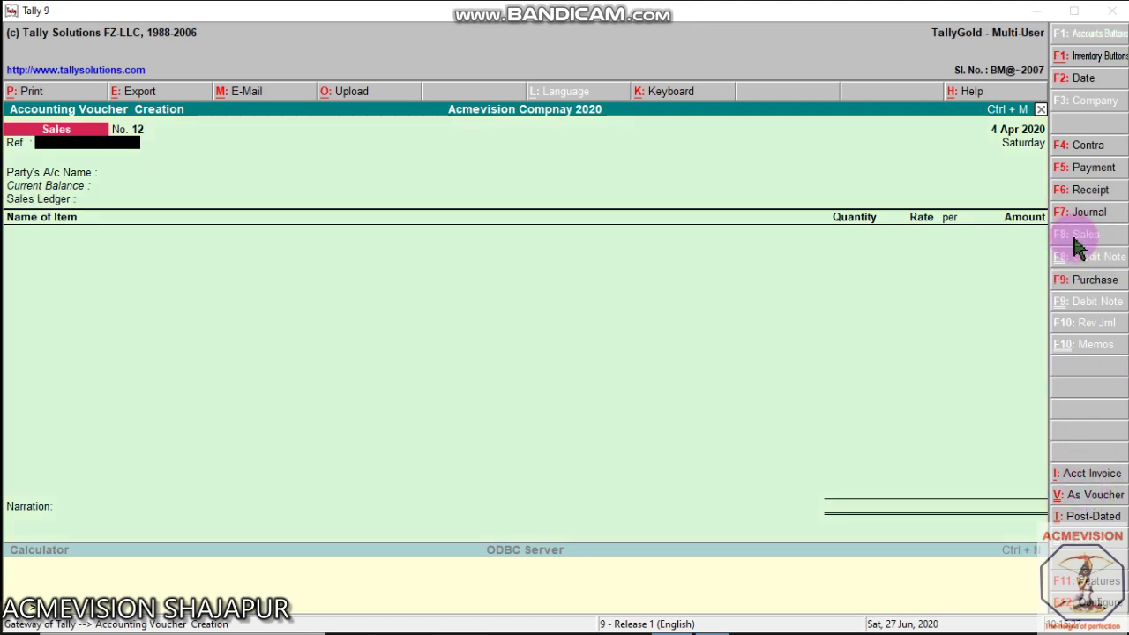
type("billno 568")
key("Return")
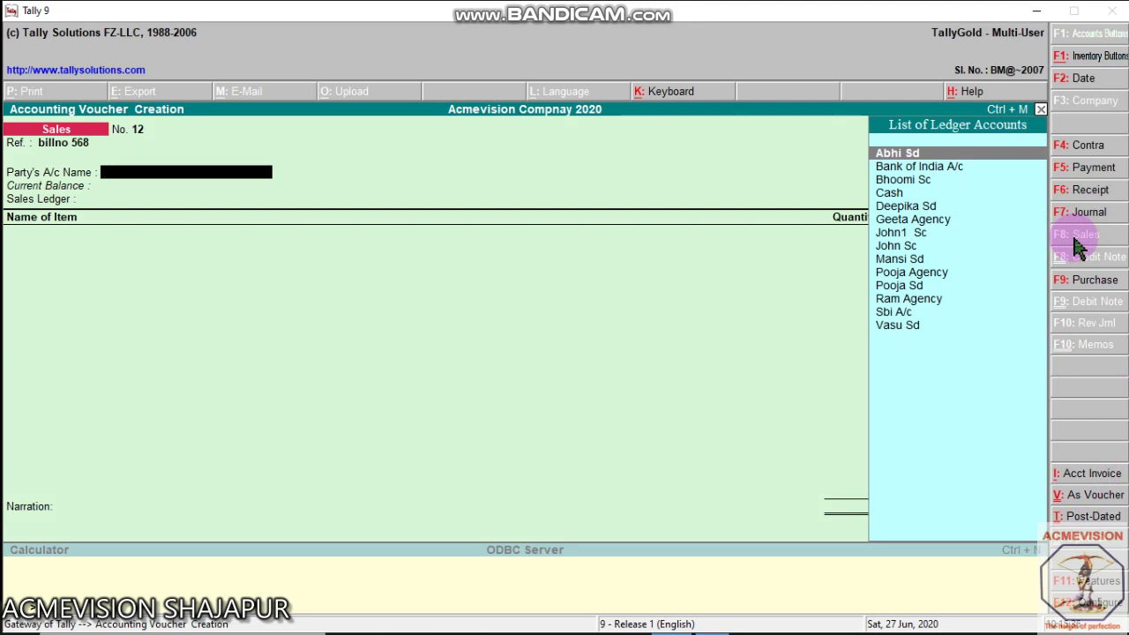
Create a new party ledger from within the sales voucher, entering the customer's name and placing it under Sundry Debtors.
key("alt+c")
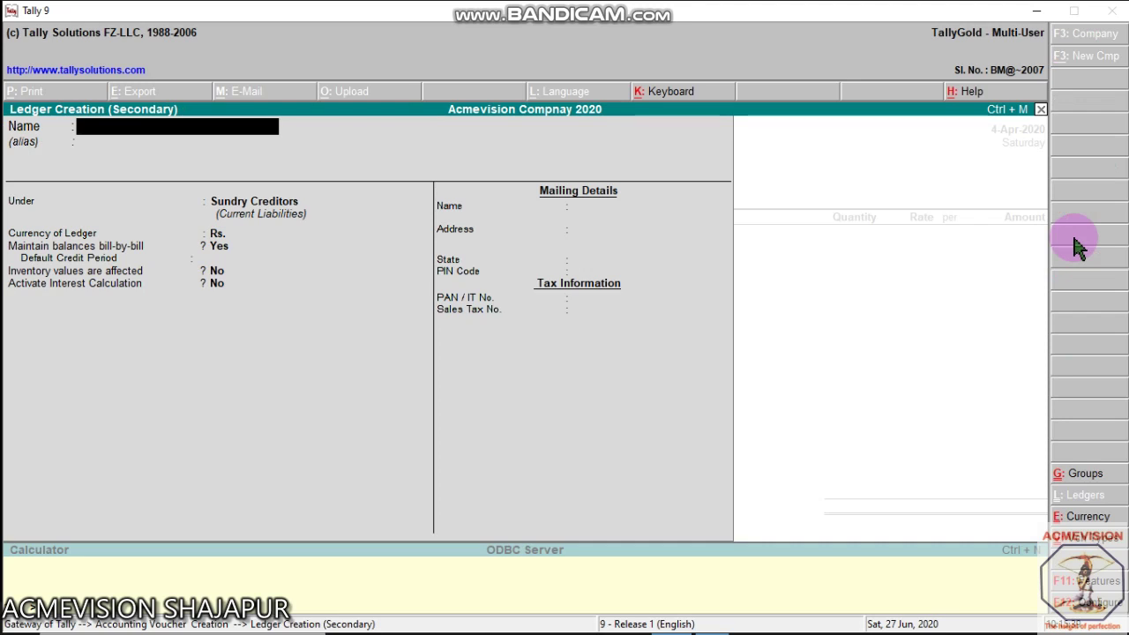
type("Komal Sd")
key("Return")
key("Return")
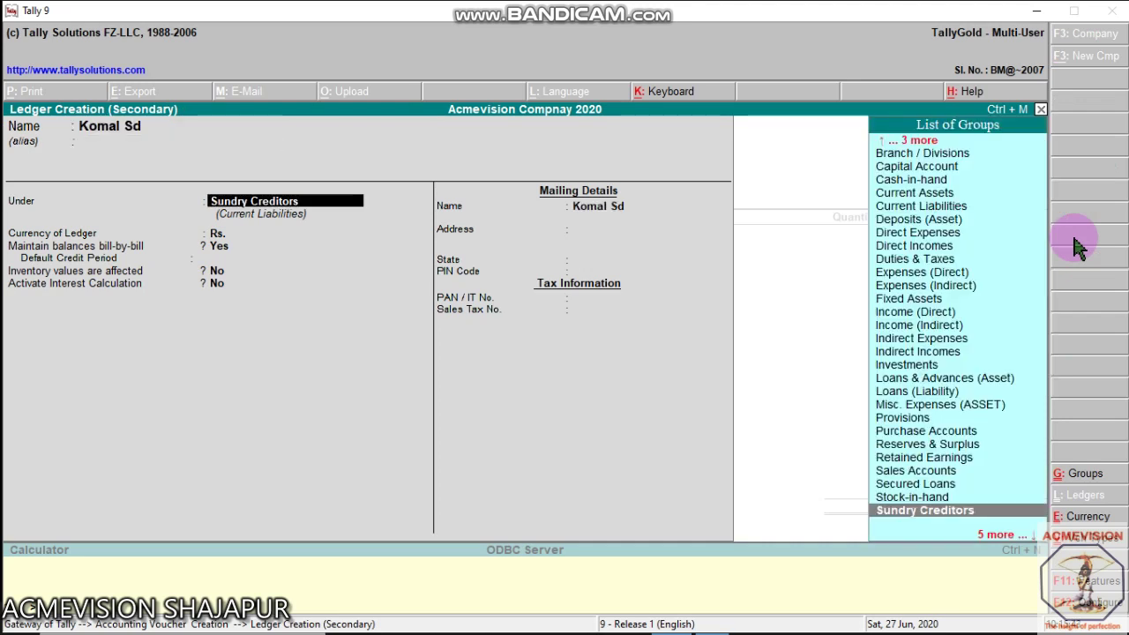
type("S")
key("Down")
key("Down")
key("Down")
key("Down")
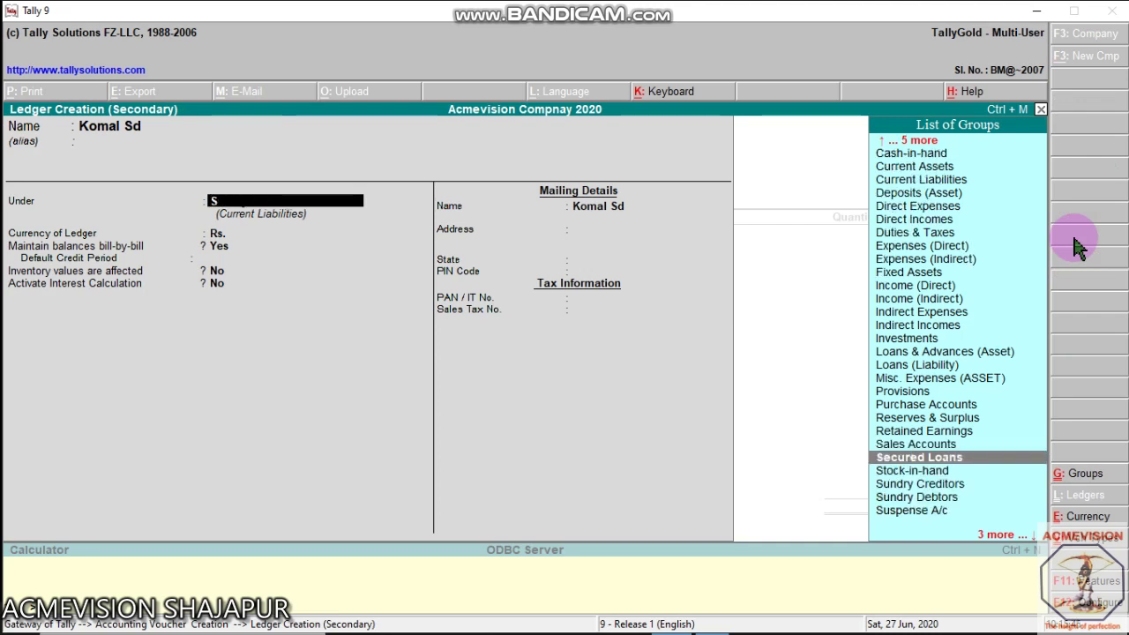
key("Return")
key("Return")
key("Return")
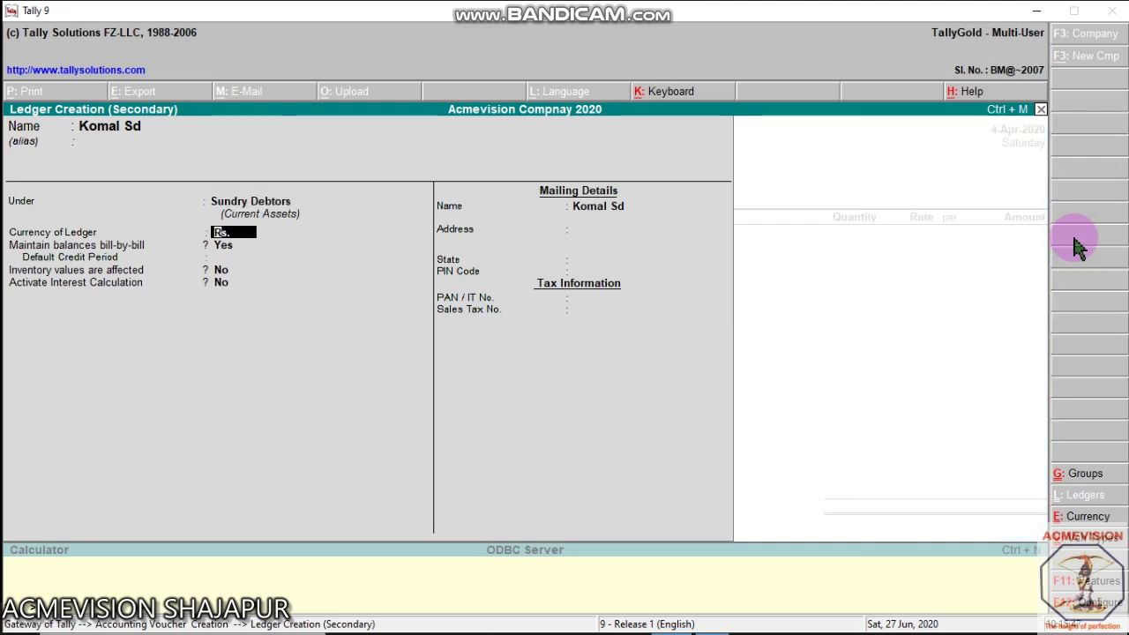
Activate interest calculation for the customer ledger, transaction by transaction, without overriding parameters for each transaction.
key("Return")
key("Return")
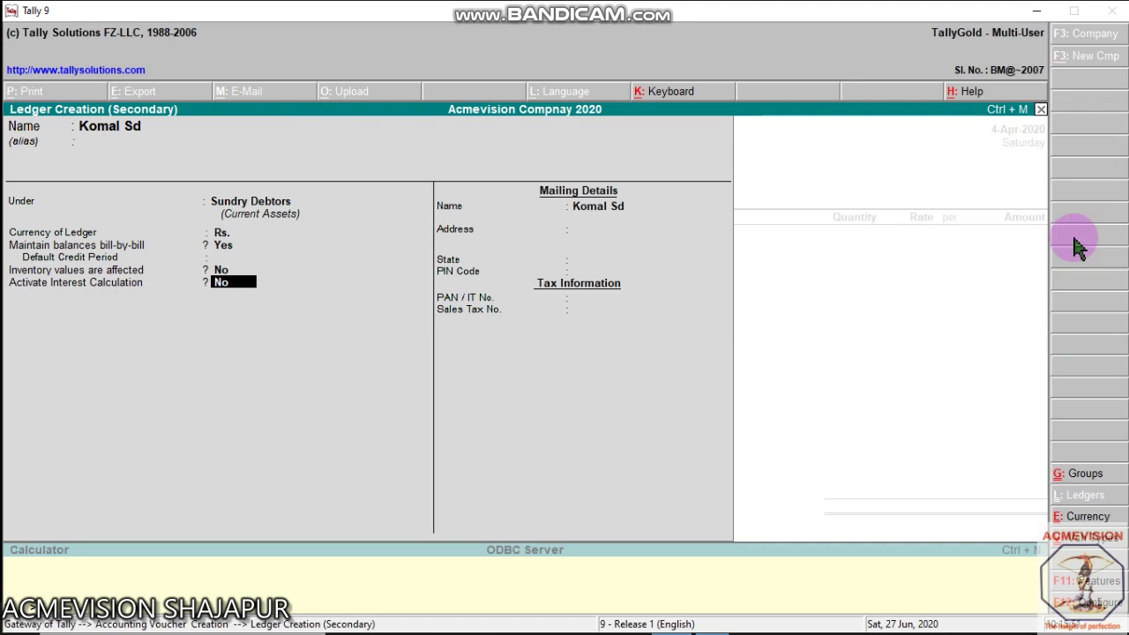
type("y")
key("Return")
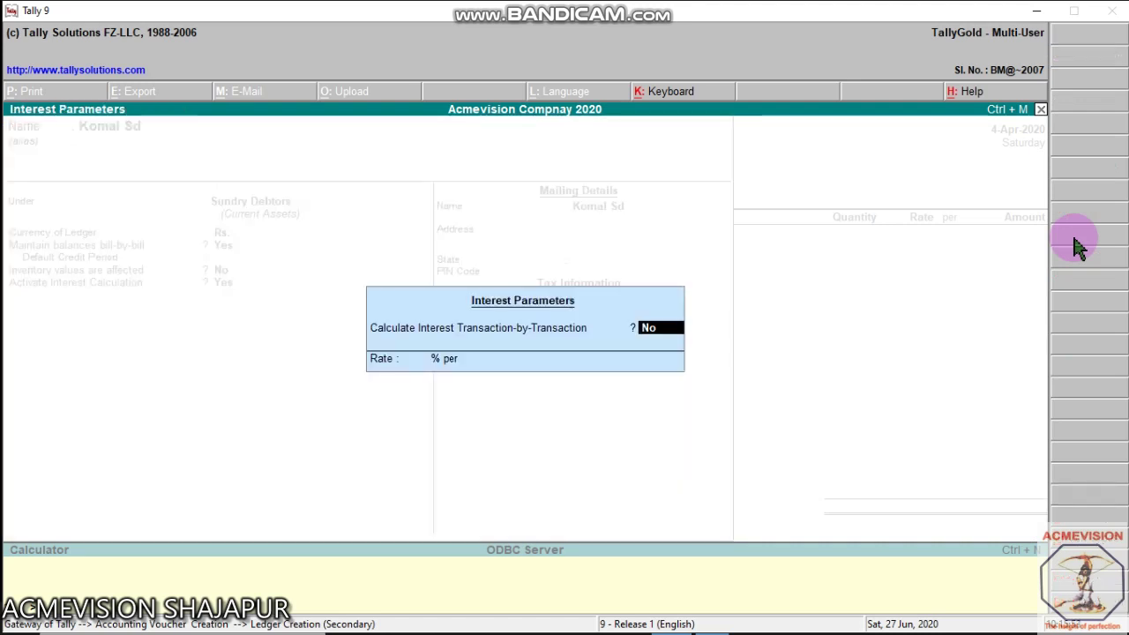
type("y")
key("Return")
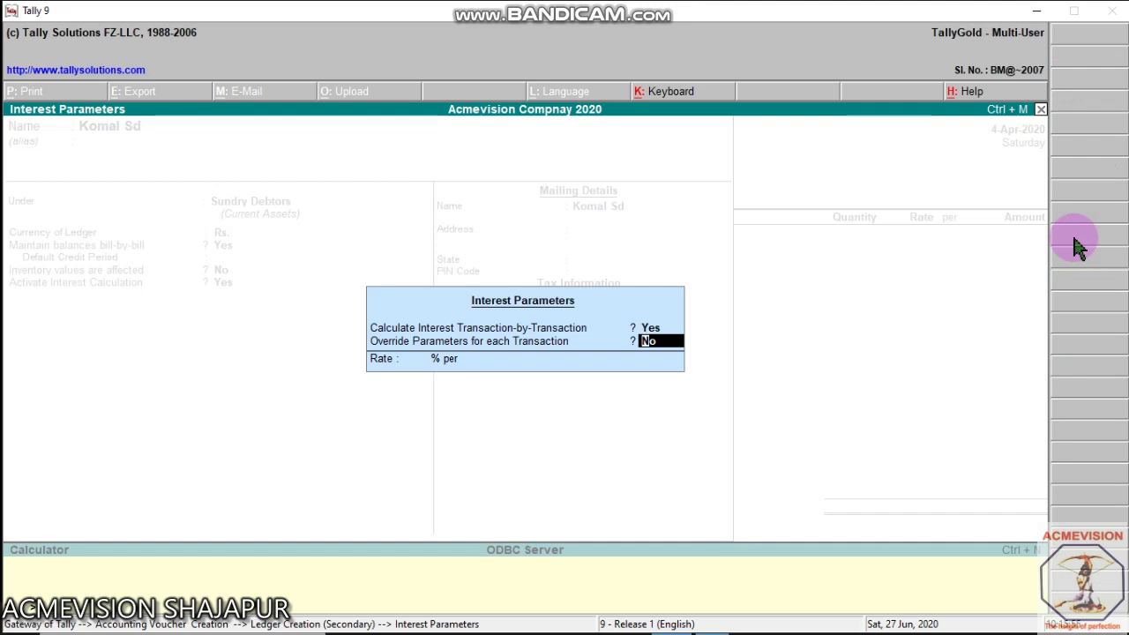
key("Return")
Set the customer ledger's interest rate to 15% per 365-day Year.
type("15")
key("Return")
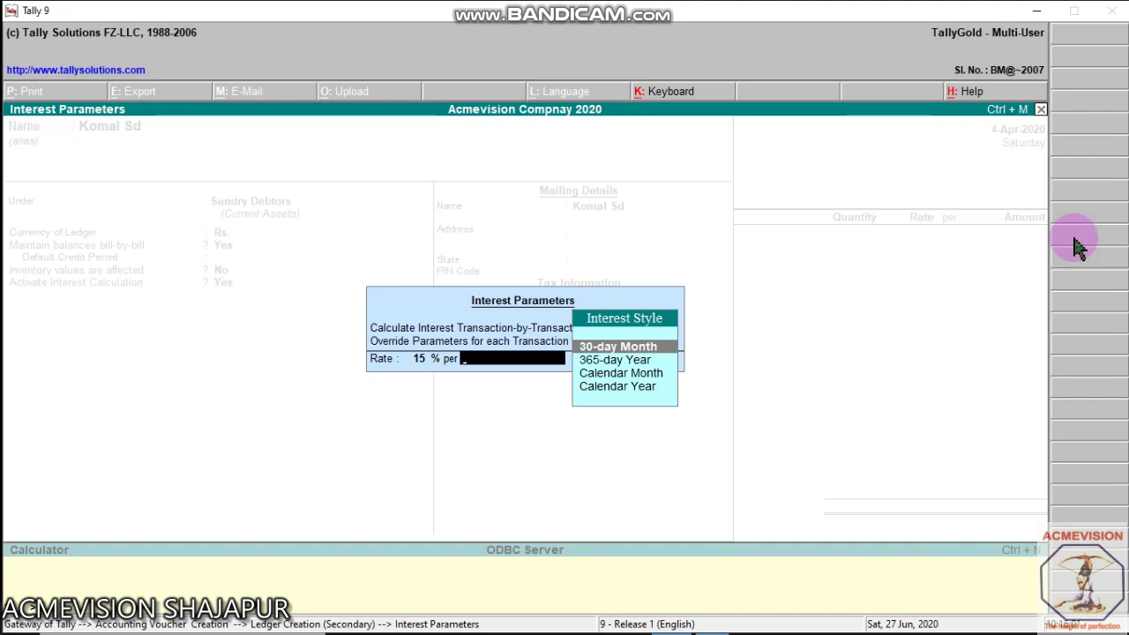
key("Down")
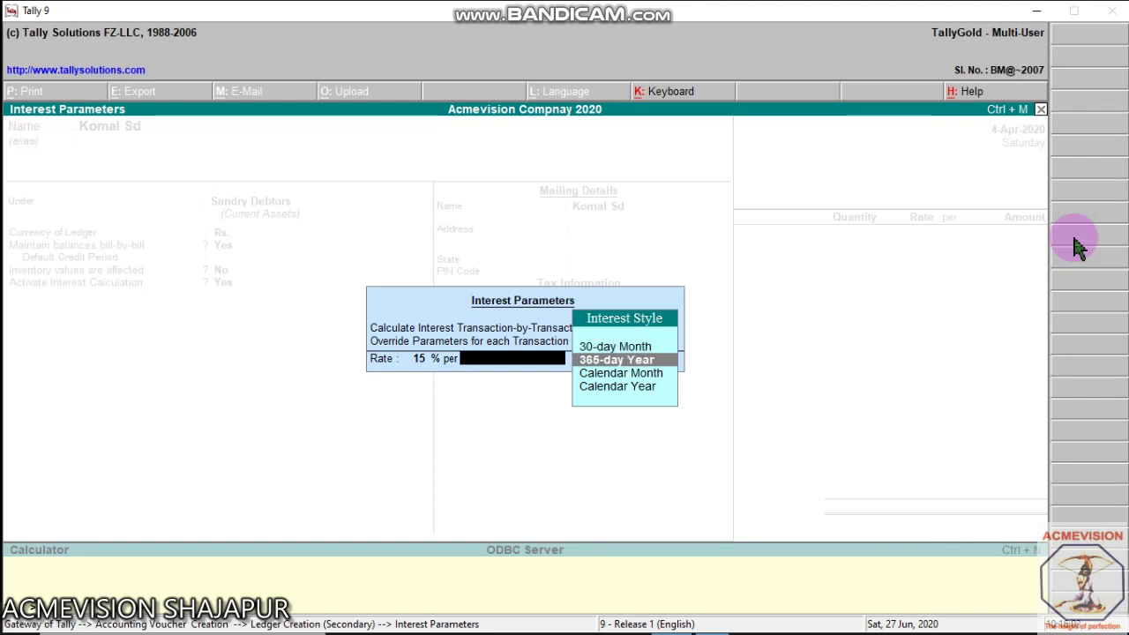
key("Return")
Leave the customer's mailing address blank, set the state to Not Applicable, and save the customer ledger.
key("Return")
key("Return")
key("Return")
key("Return")
key("Return")
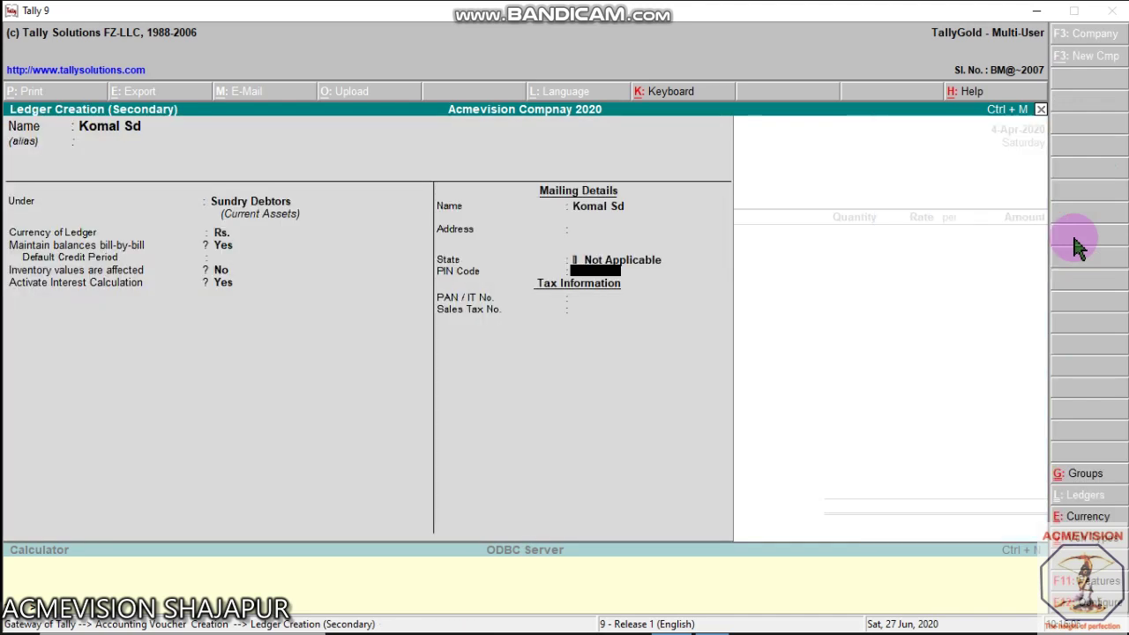
key("Return")
key("Return")
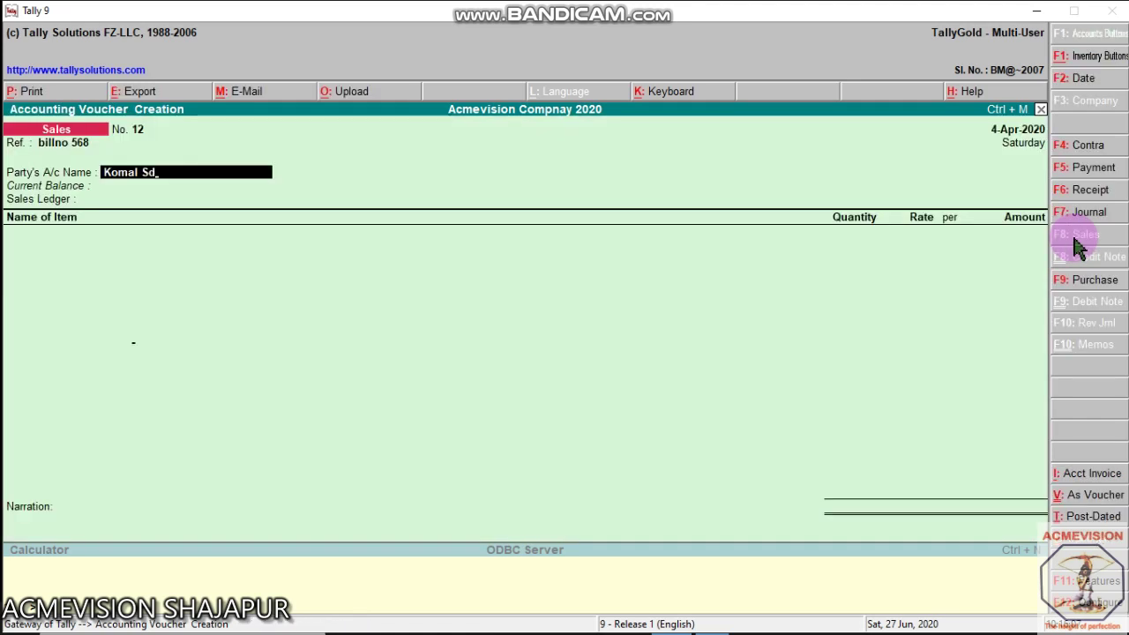
Accept the customer as the party with blank despatch and order details, and choose Sales A/c as the sales ledger.
key("Return")
key("Return")
key("Return")
key("Return")
key("Return")
key("Return")
key("Return")
key("Return")
key("Return")
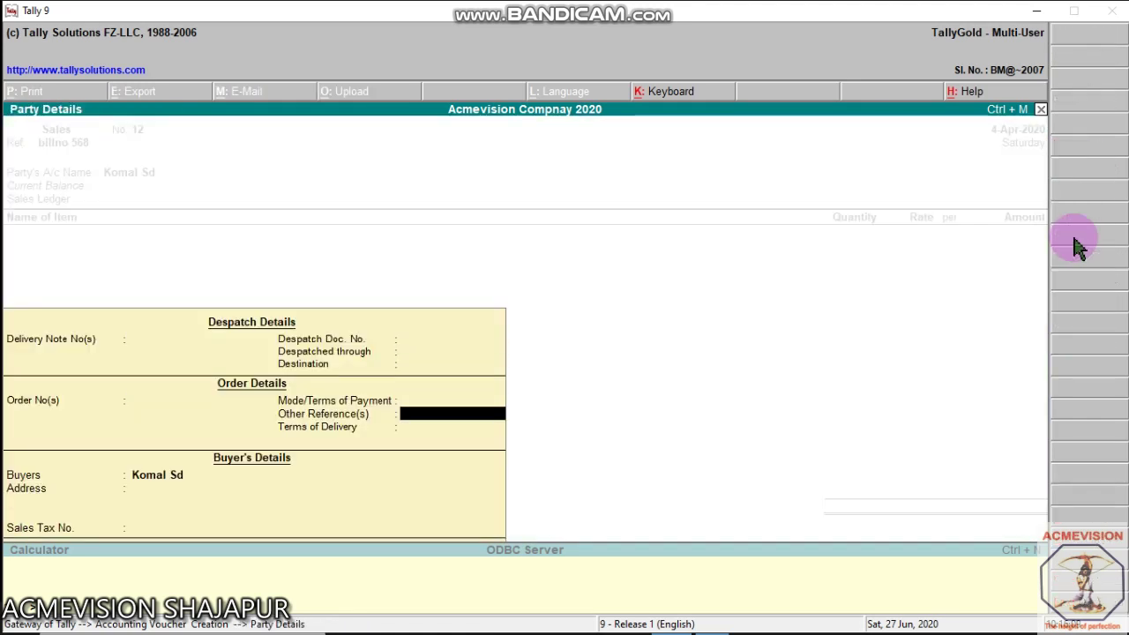
key("Return")
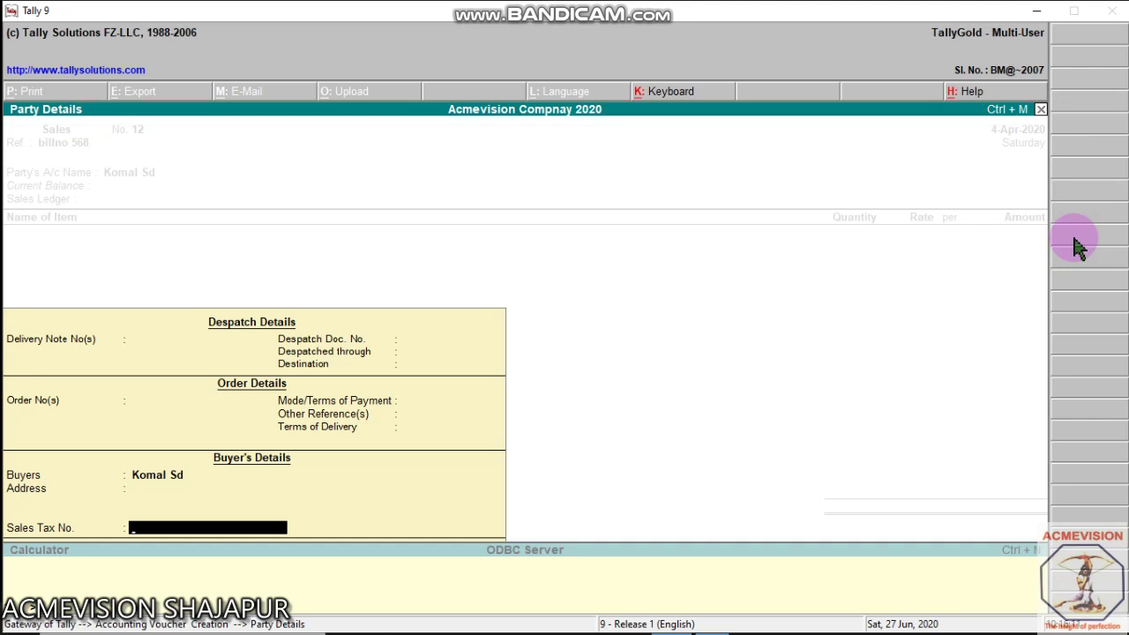
key("Return")
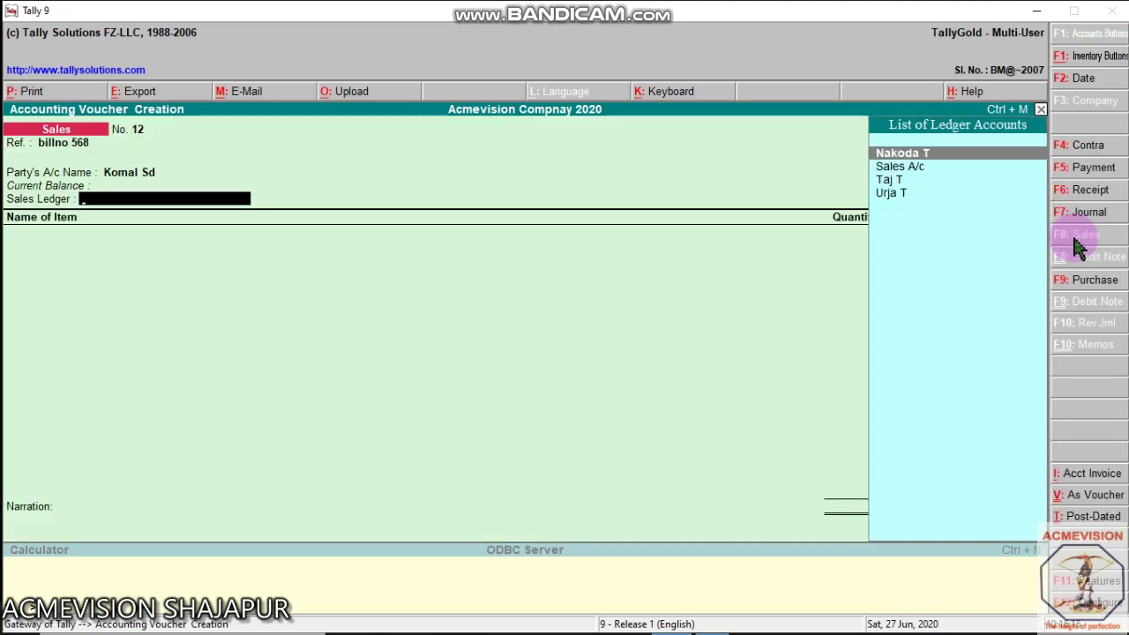
key("Down")
key("Return")
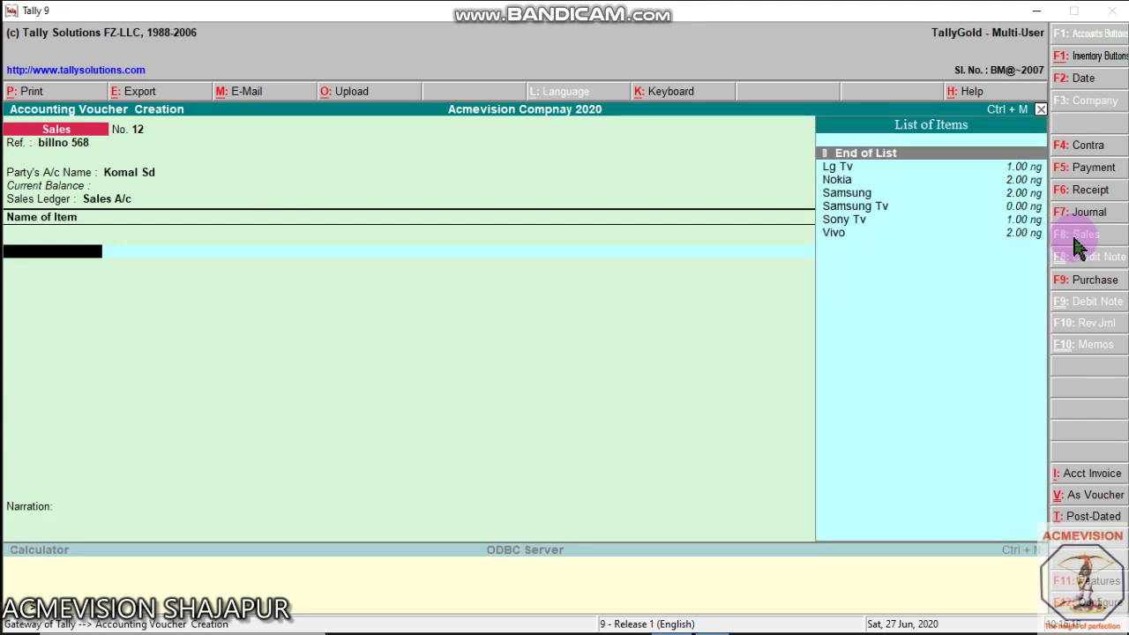
Add the Nokia item to the sales voucher with a quantity of 1 from the Shop godown at a rate of 6,000.
key("Down")
key("Down")
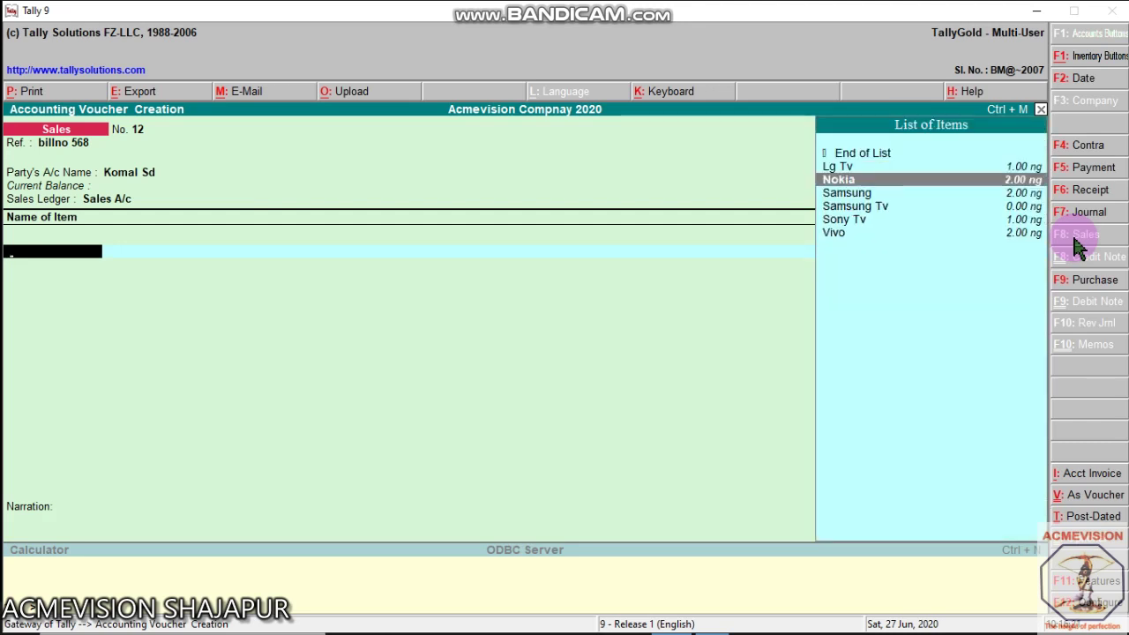
key("Return")
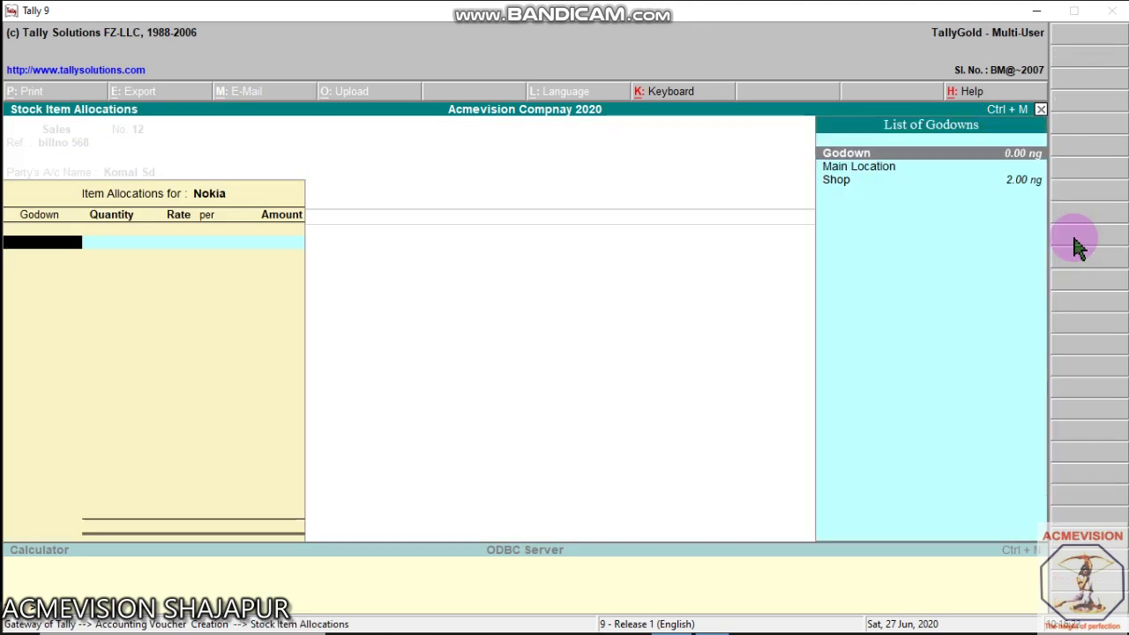
key("Down")
key("Down")
key("Return")
type("1")
key("Return")
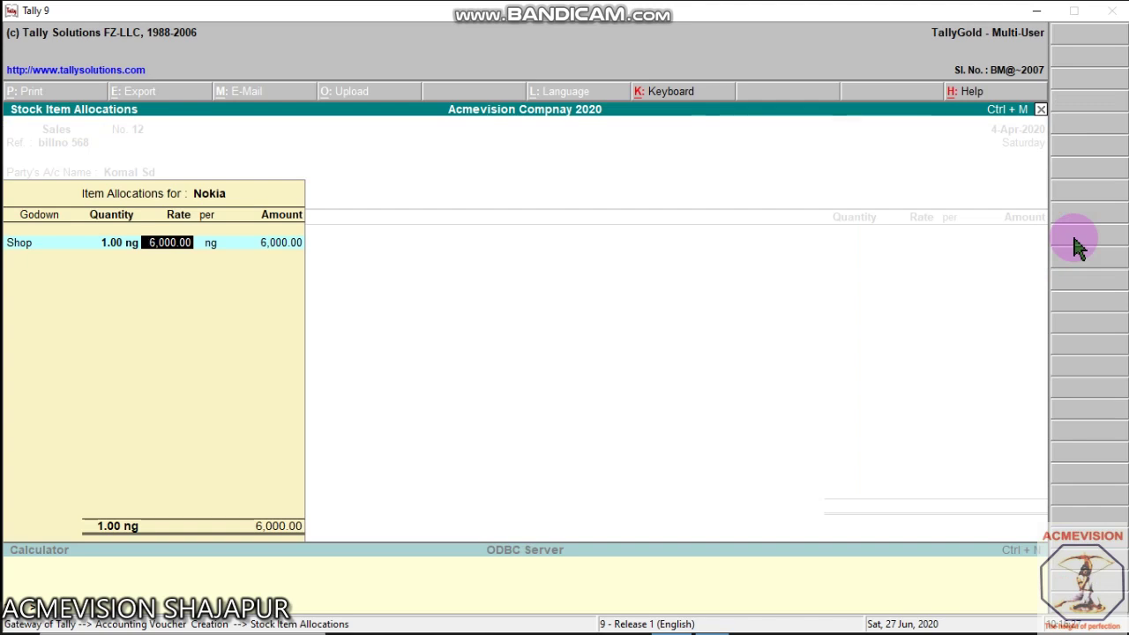
key("Return")
key("Return")
key("Return")
key("Return")
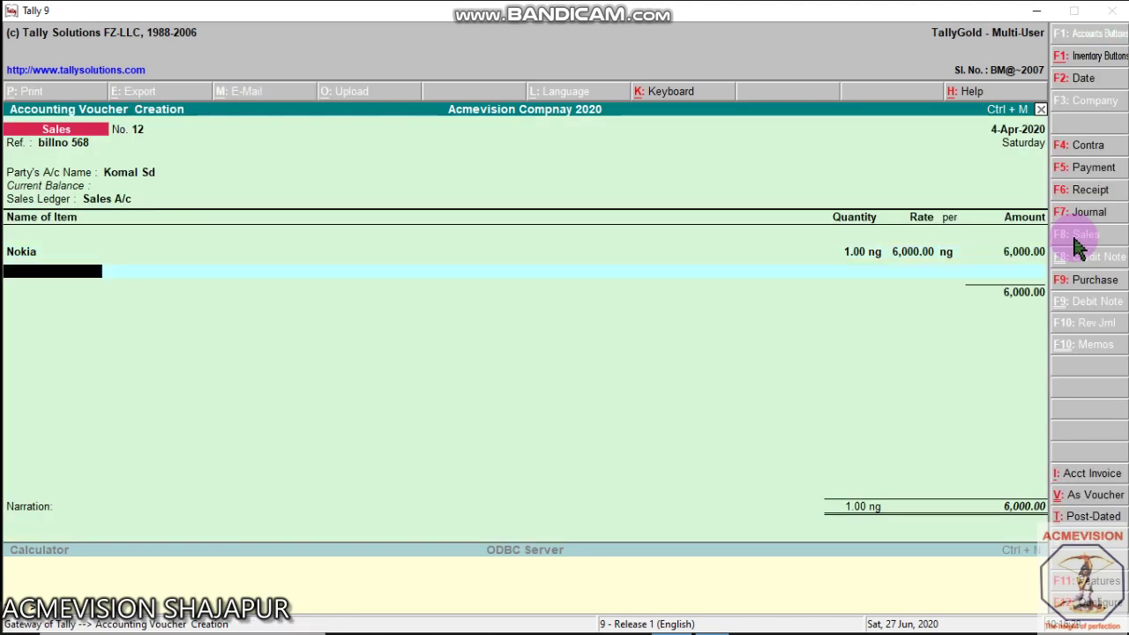
End the sales voucher's item list, leave the narration blank, and save the voucher.
key("Return")
key("Return")
key("Return")
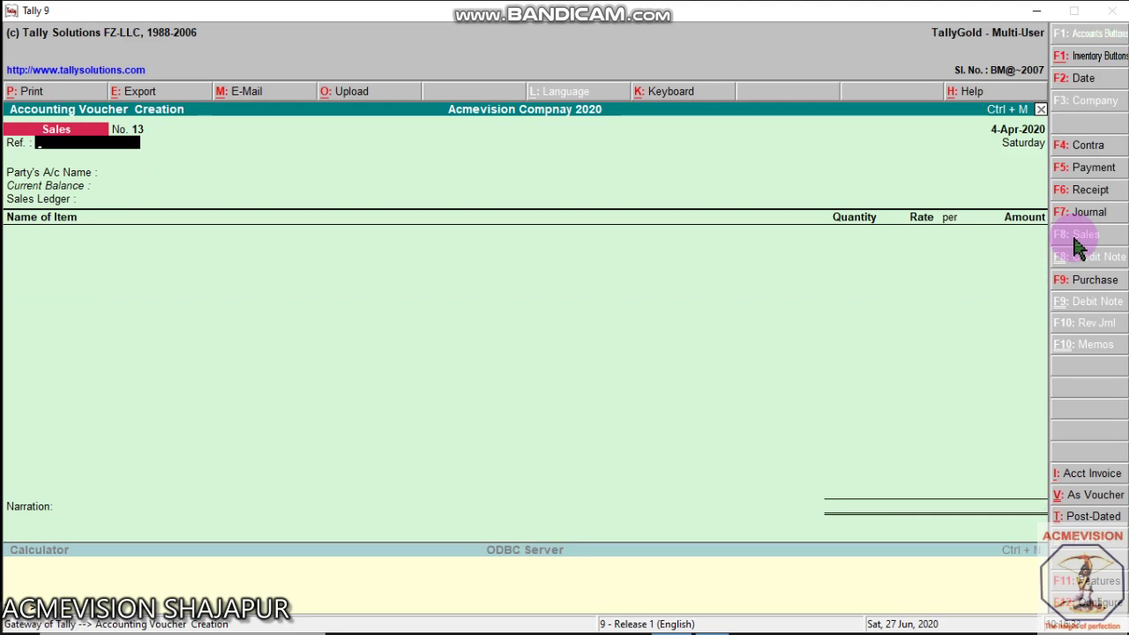
left_click(1036, 10)
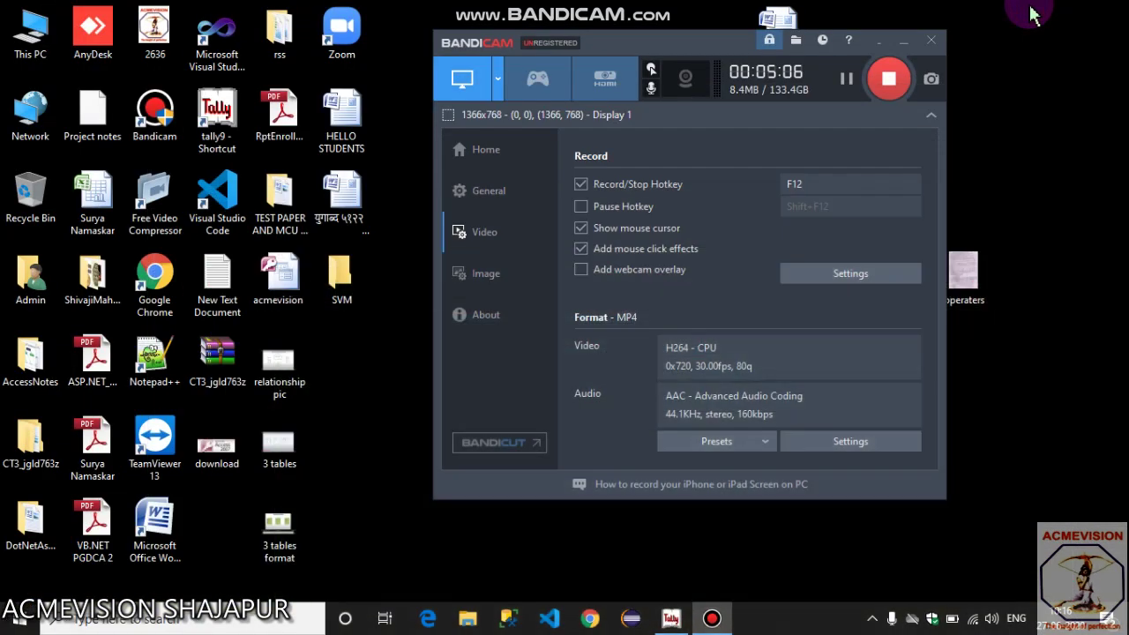
left_click(674, 621)
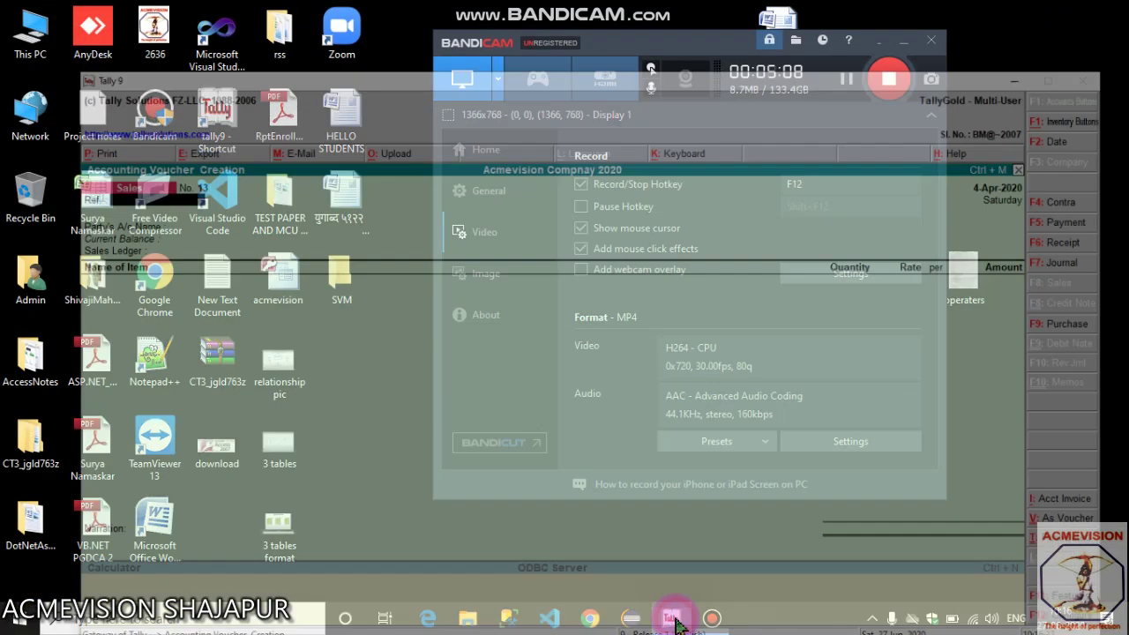
Quit voucher entry and return to the Gateway of Tally.
key("Escape")
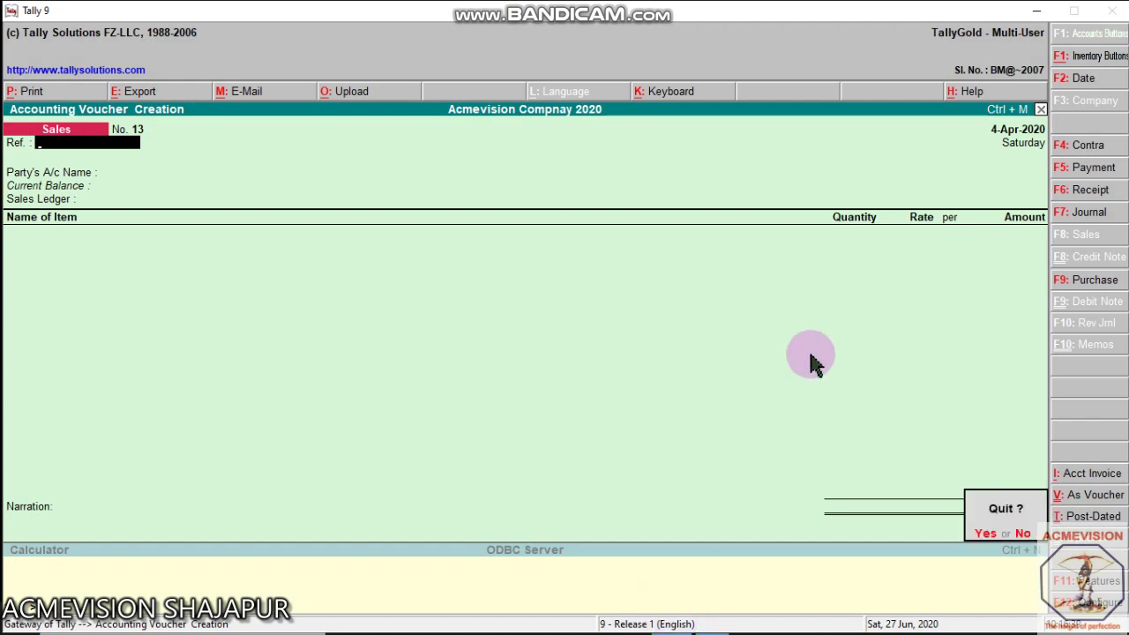
key("Return")
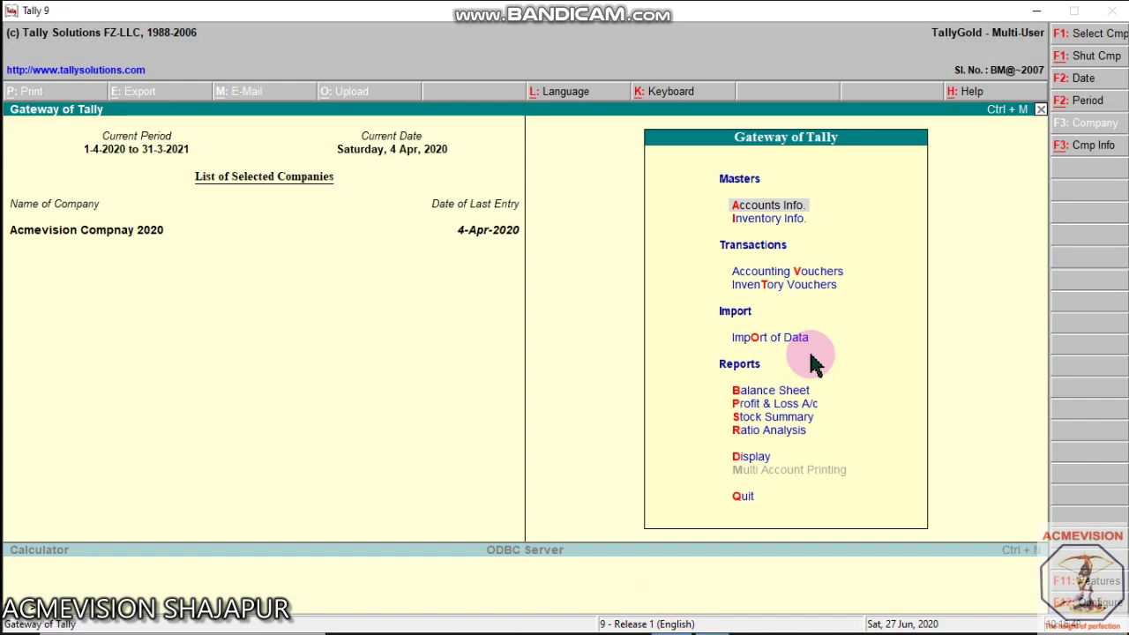
Open the Statements of Accounts reports from the Display menu.
key("Down")
key("Down")
key("Down")
key("Down")
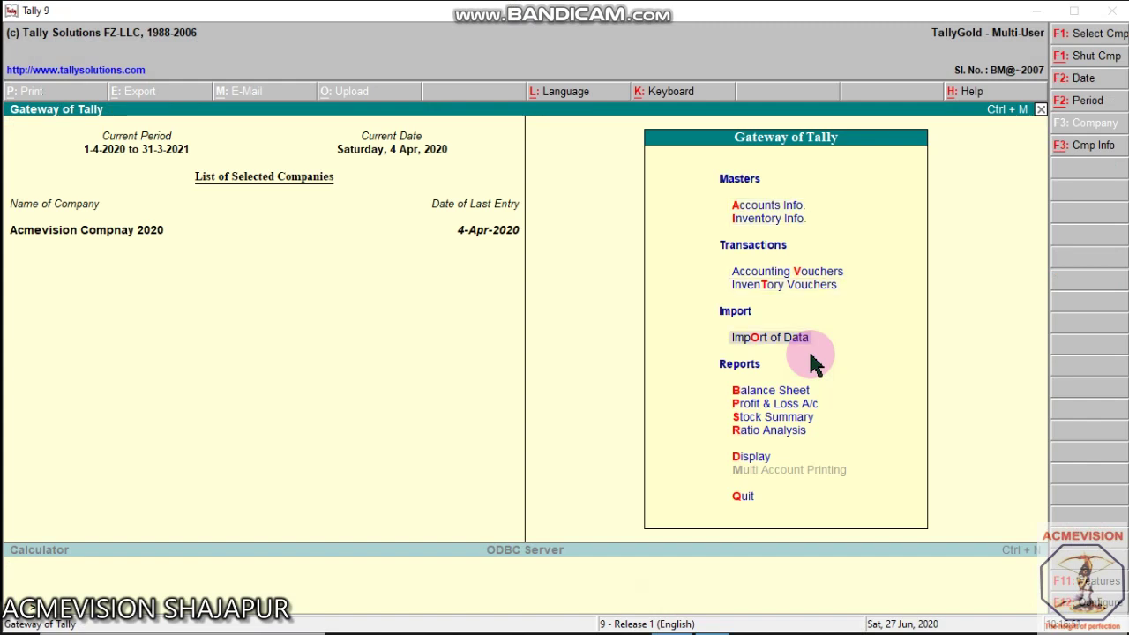
key("Down")
key("Down")
key("Down")
key("Down")
key("Down")
key("Return")
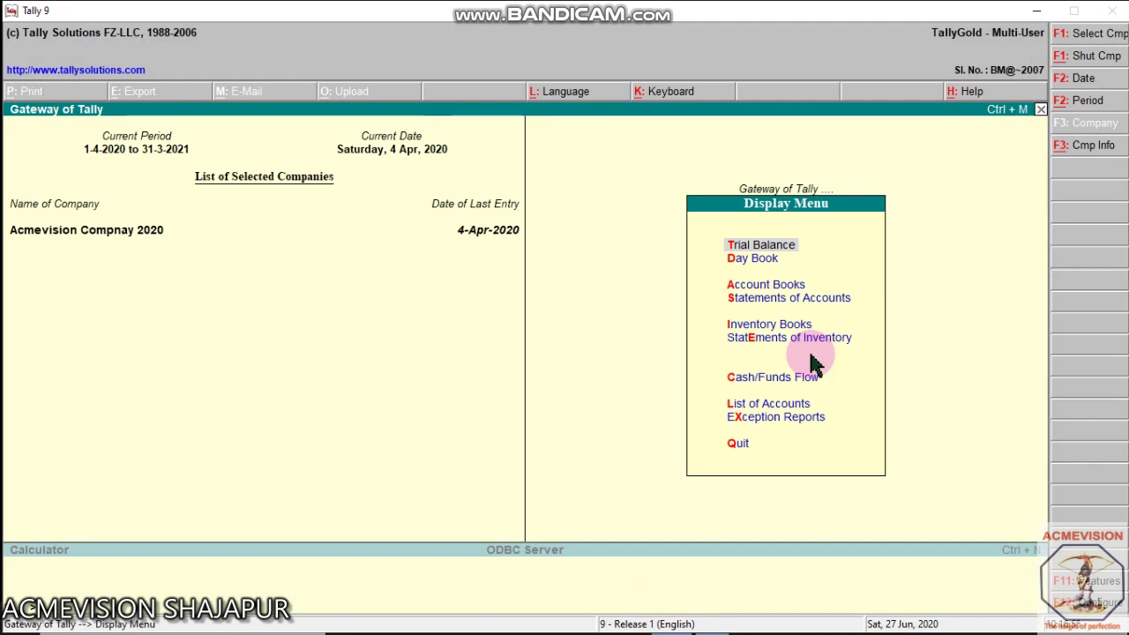
left_click(774, 304)
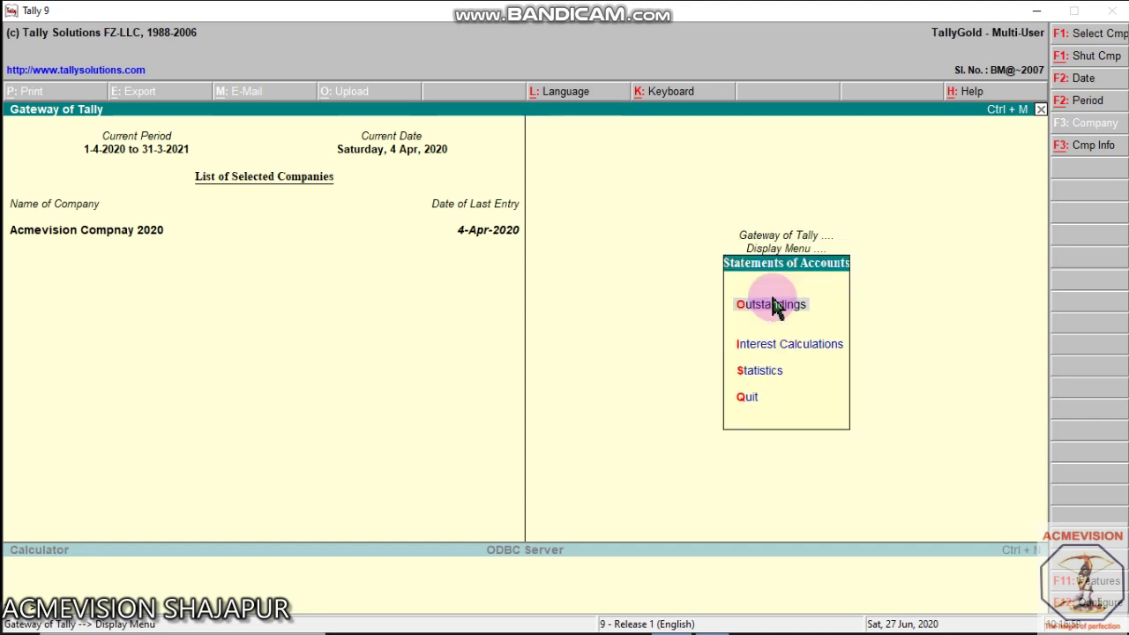
left_click(775, 303)
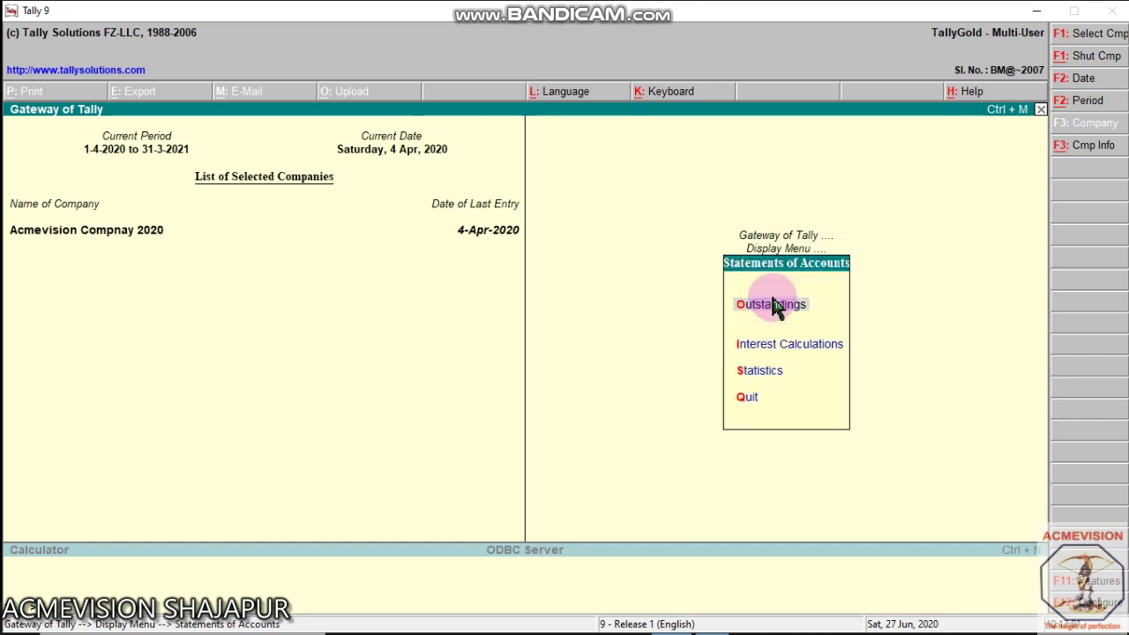
Open the ledger-wise interest calculation report for the supplier's ledger.
key("Down")
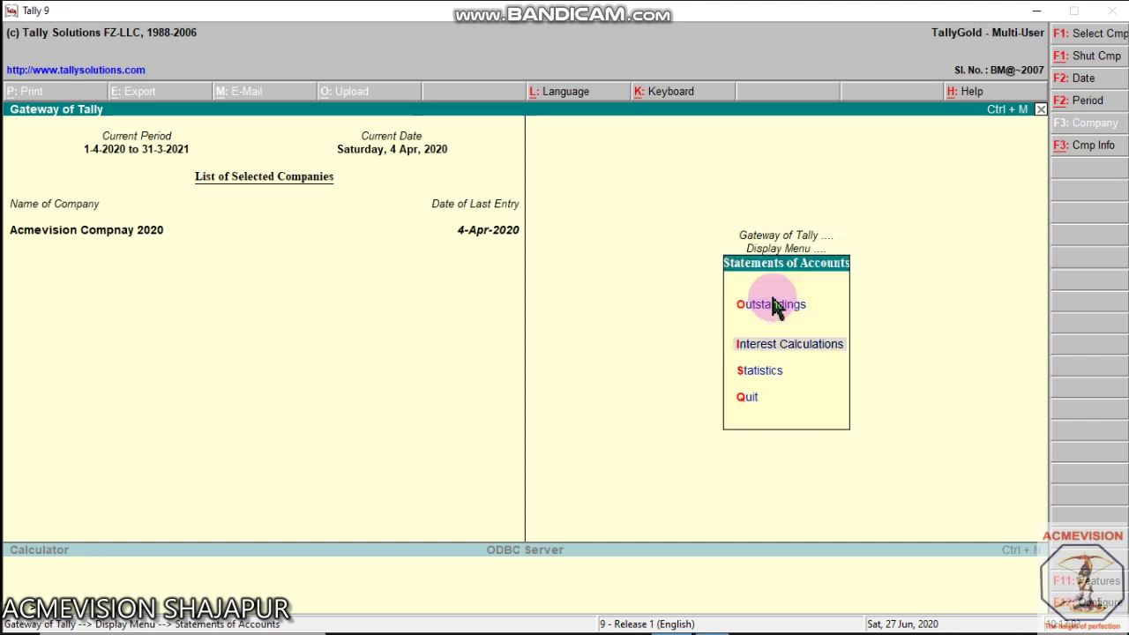
key("Return")
key("Down")
key("Down")
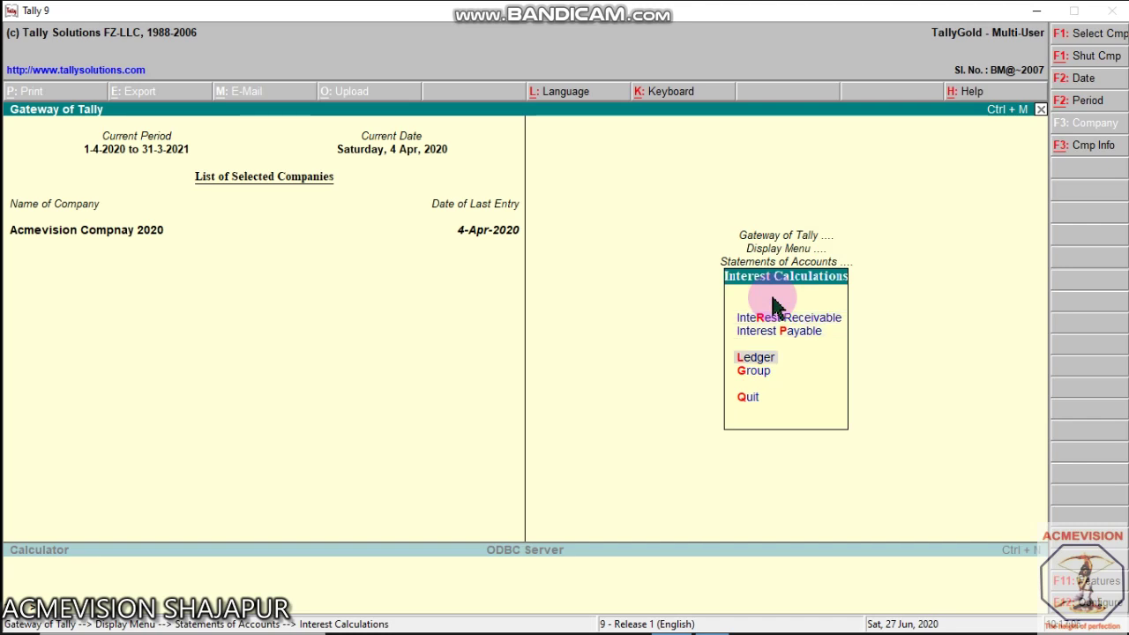
key("Return")
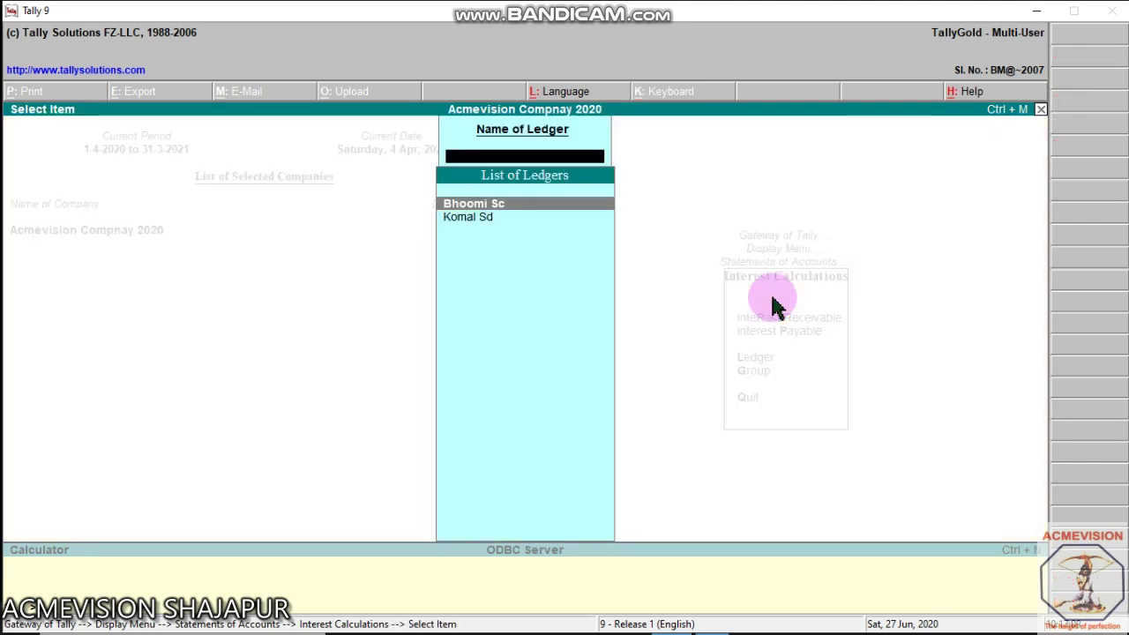
key("Return")
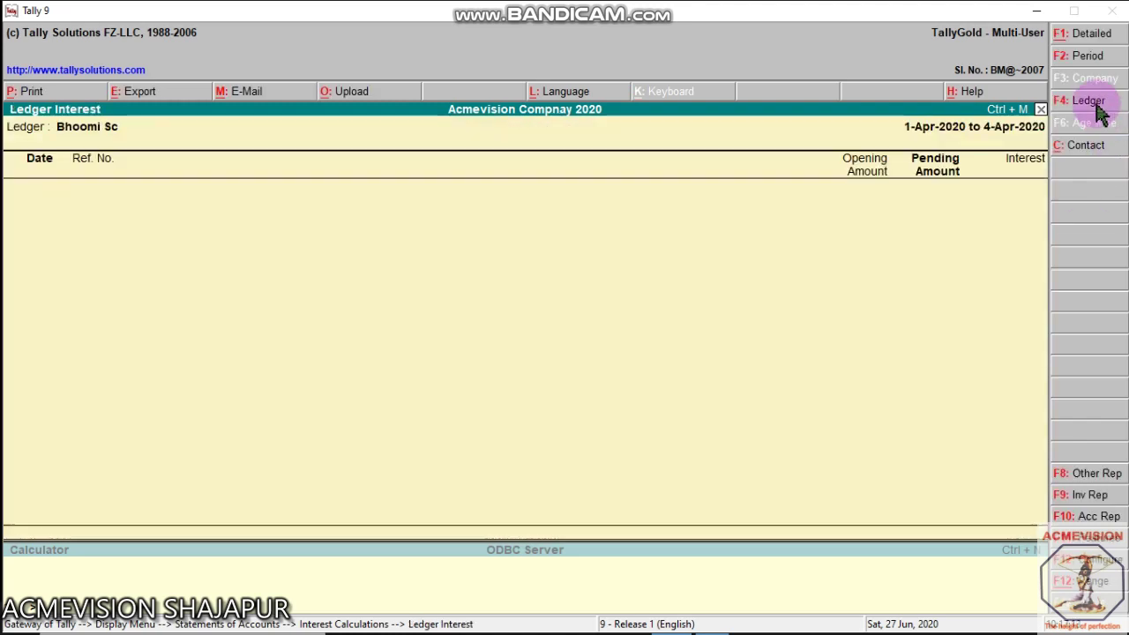
Set the supplier's interest report period from 4-4-2020 to 4-5-2020.
left_click(1081, 57)
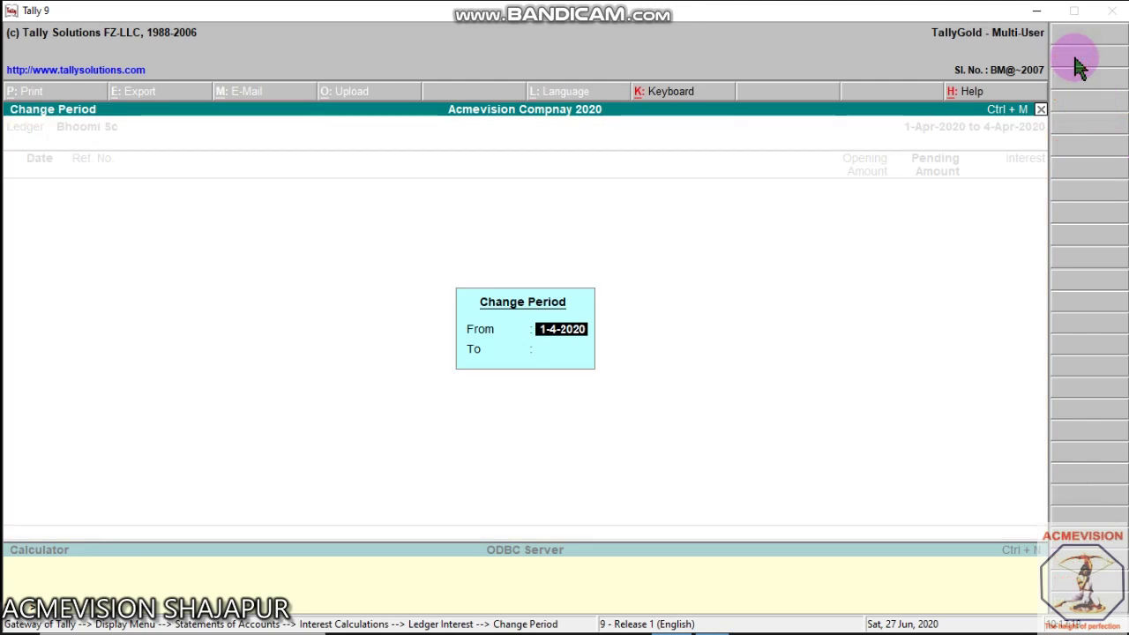
type("4")
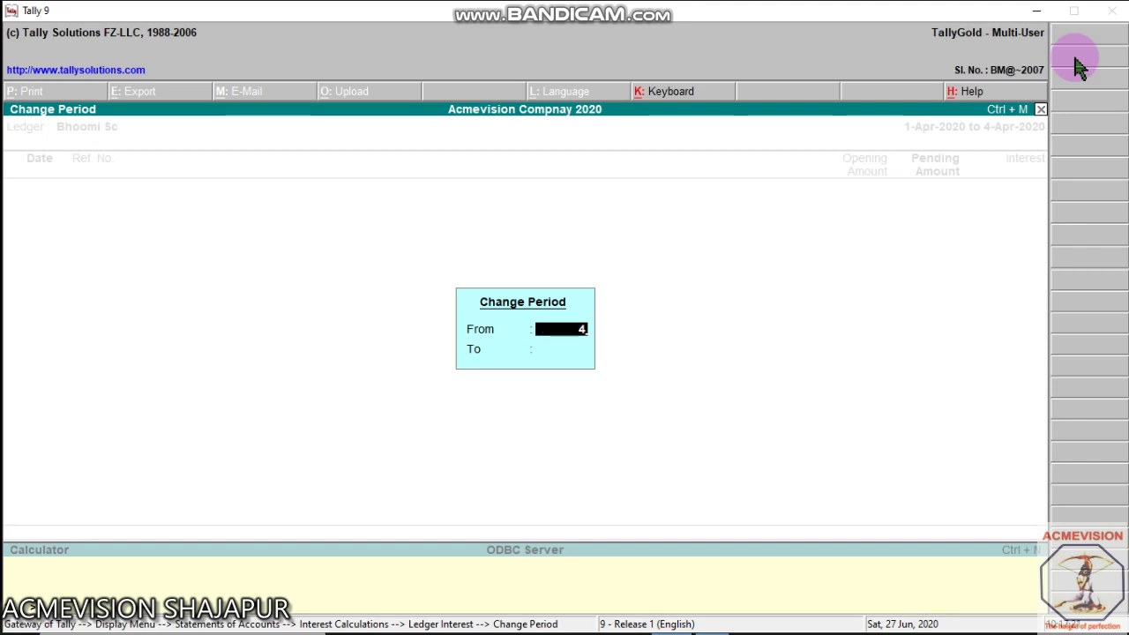
type("-4-2020")
key("Return")
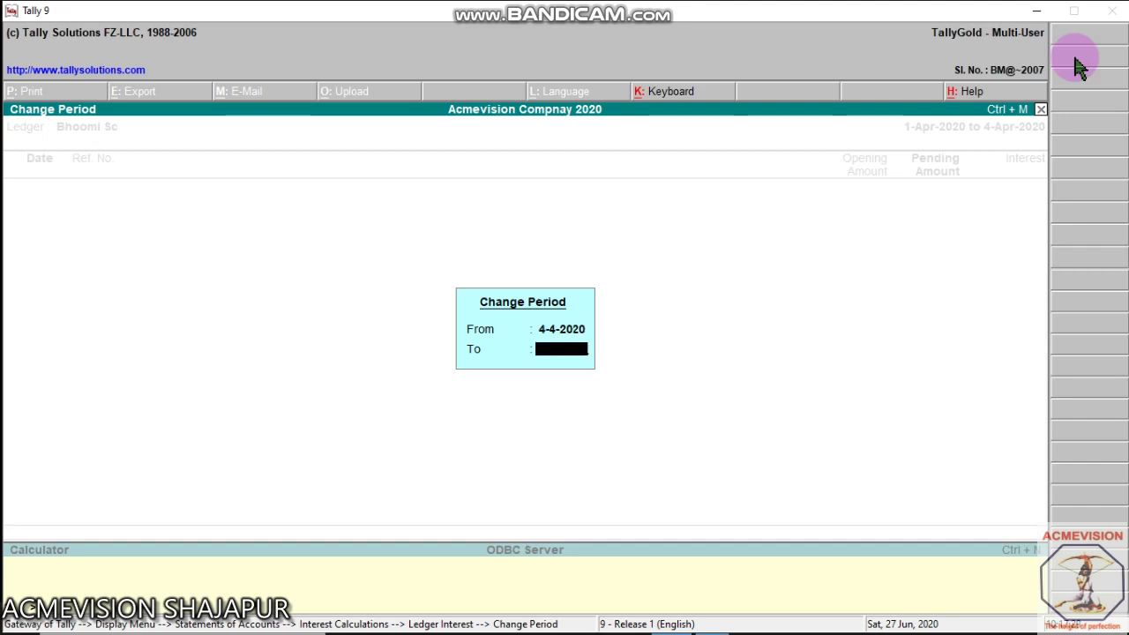
type("5-")
key("BackSpace")
key("BackSpace")
type("4-5")
type("-2020")
key("Return")
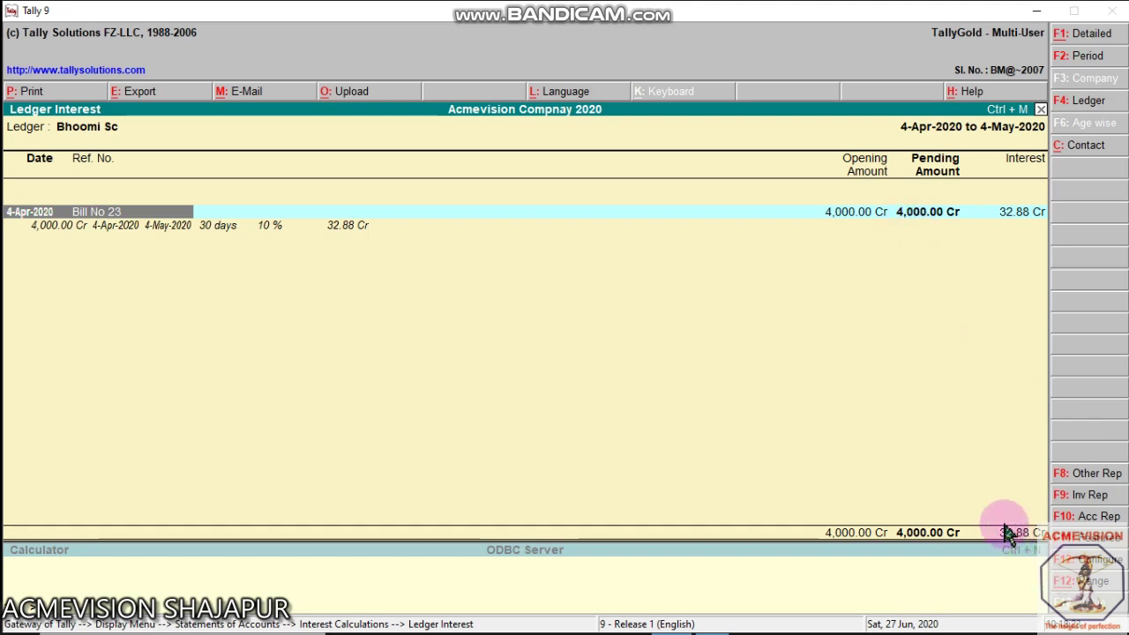
Leave the supplier's interest report and open the one for the customer's ledger.
key("Escape")
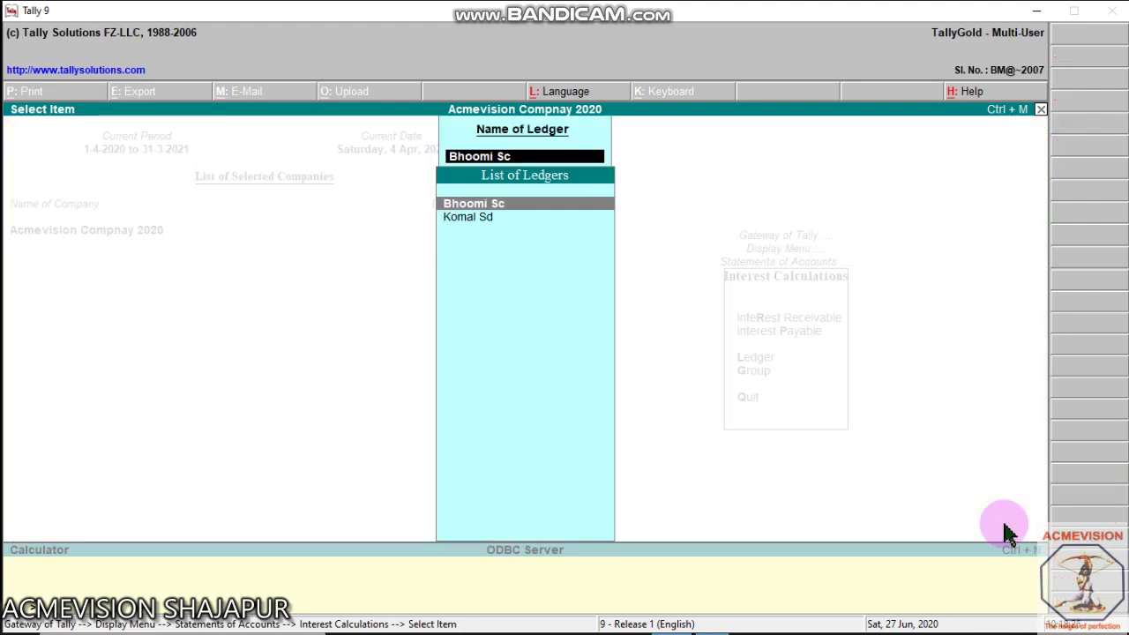
key("Down")
key("Return")
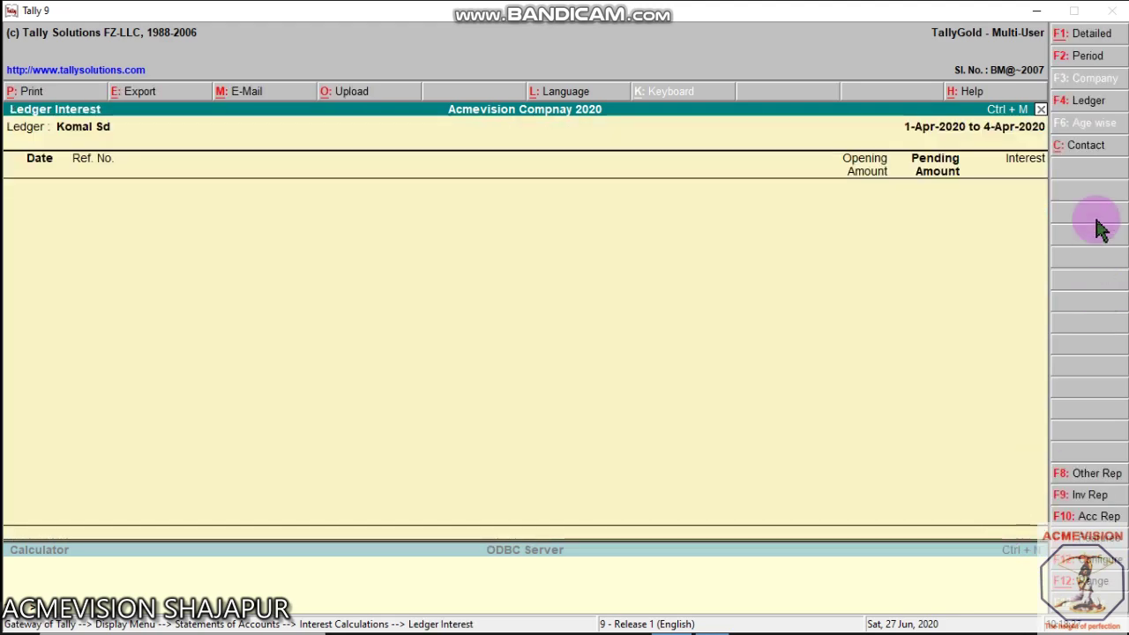
Set the customer's interest report period from 4-4-2020 to 4-5-2020 and examine the bill's interest line.
left_click(1077, 63)
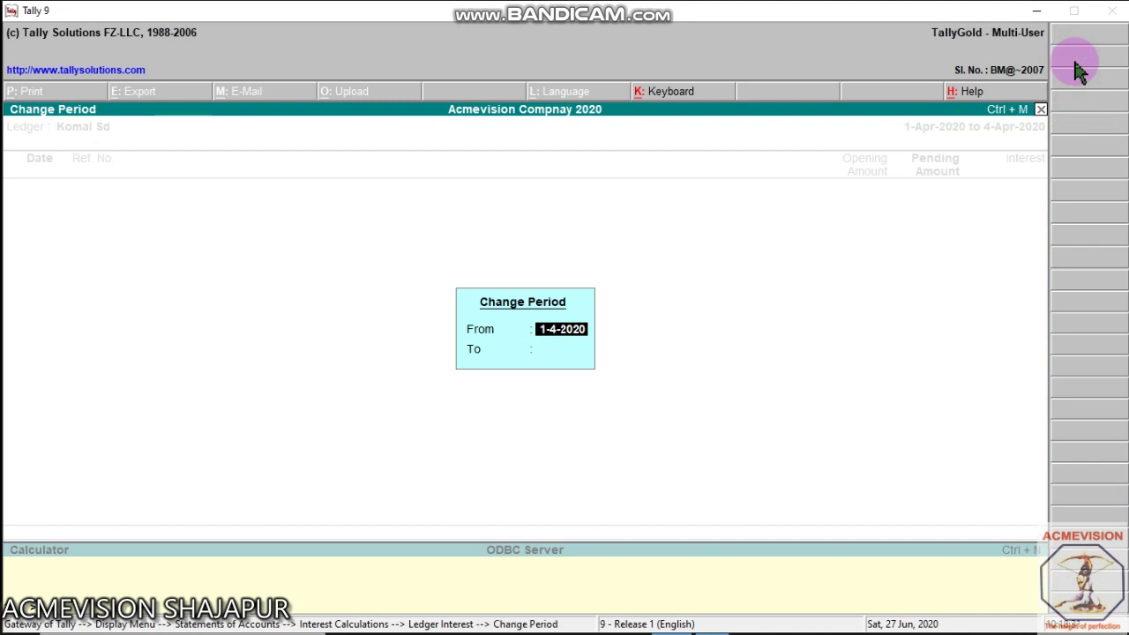
type("4-4-2020-")
key("BackSpace")
type("4-6-2020")
key("BackSpace")
key("BackSpace")
key("BackSpace")
key("BackSpace")
key("BackSpace")
key("BackSpace")
key("BackSpace")
key("BackSpace")
key("Return")
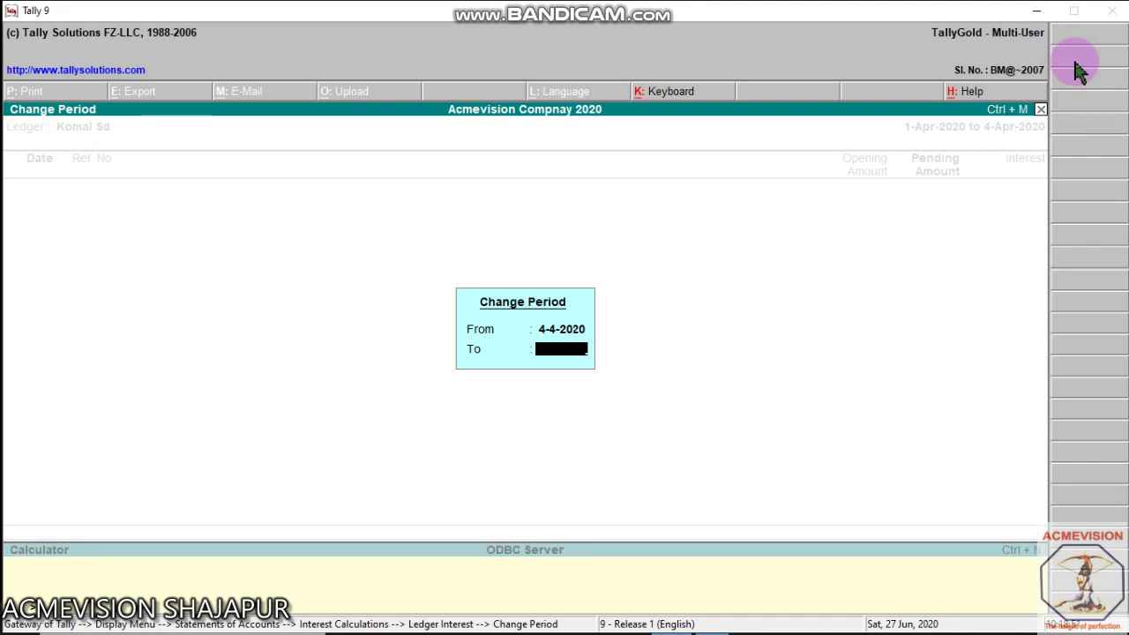
type("4-5-2020")
key("Return")
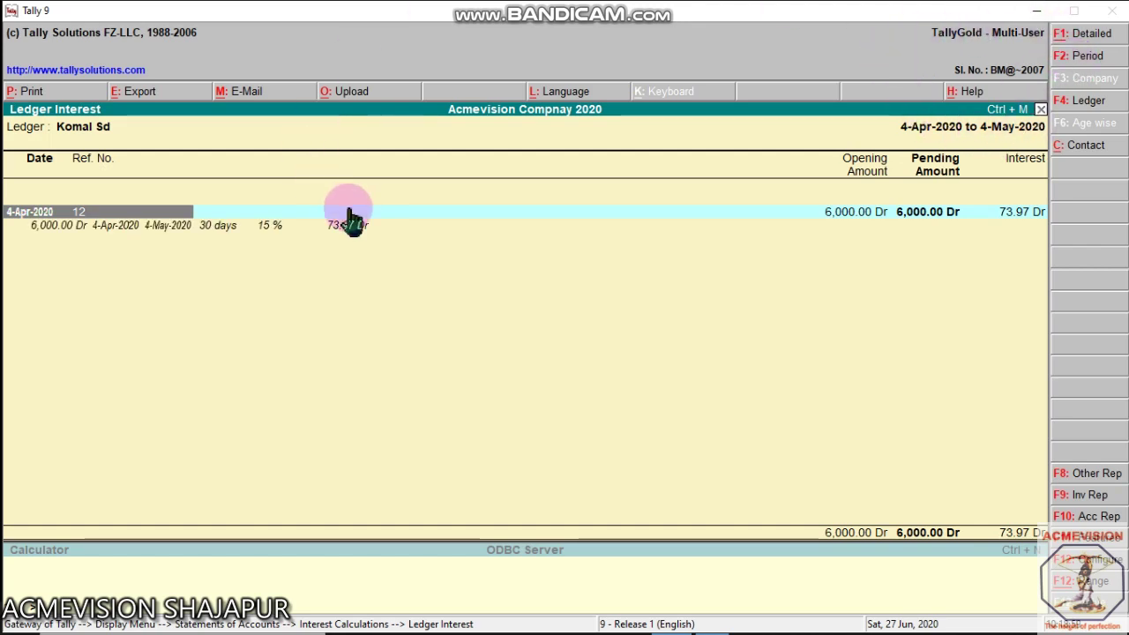
left_click(18, 220)
left_click(62, 226)
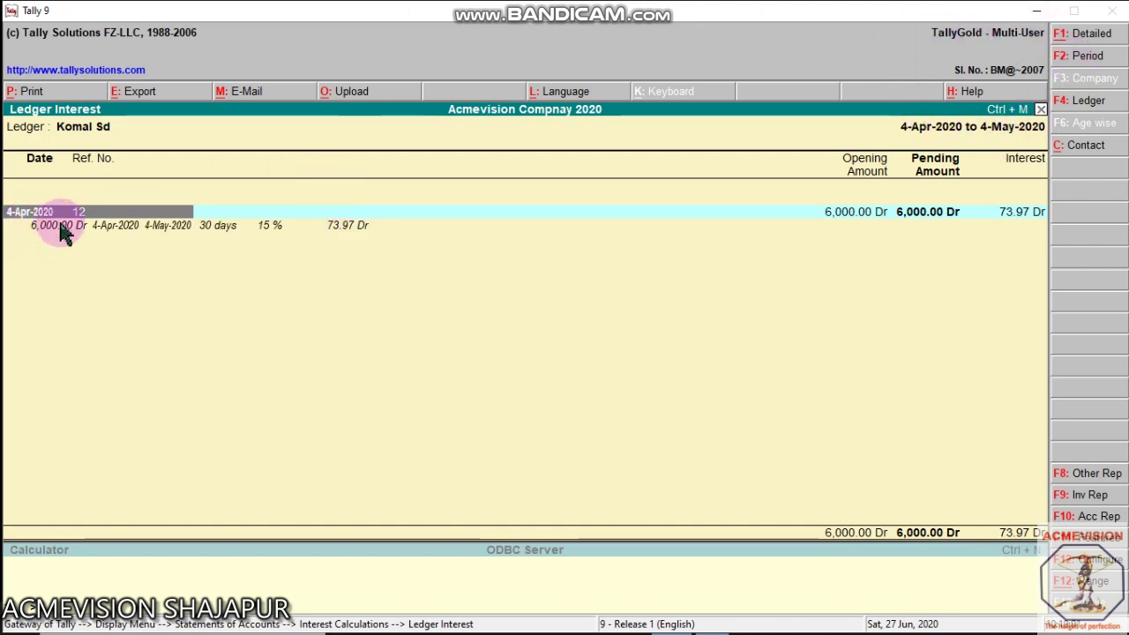